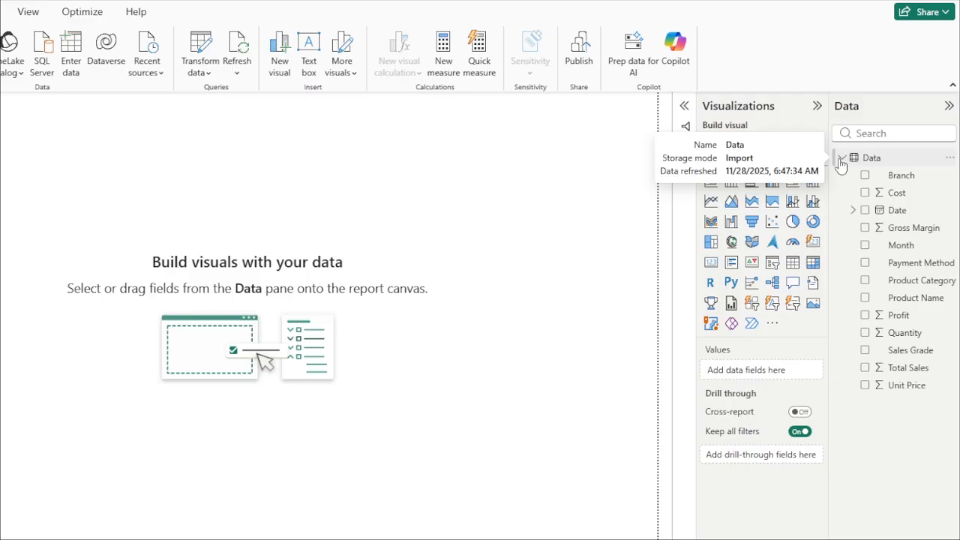
# Step: Add a card visual showing Sum of Total Sales and adjust the font size of its callout value
pyautogui.click(712, 263)
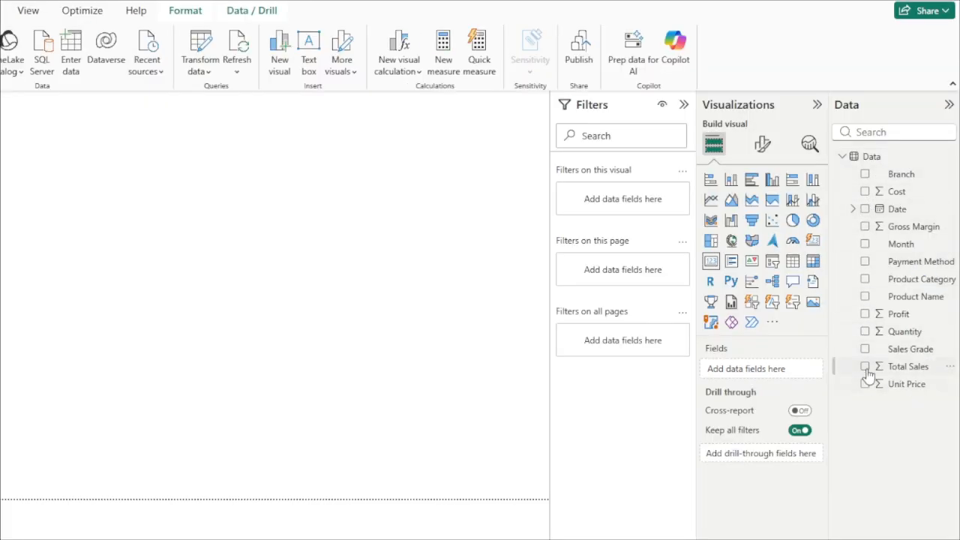
pyautogui.click(866, 367)
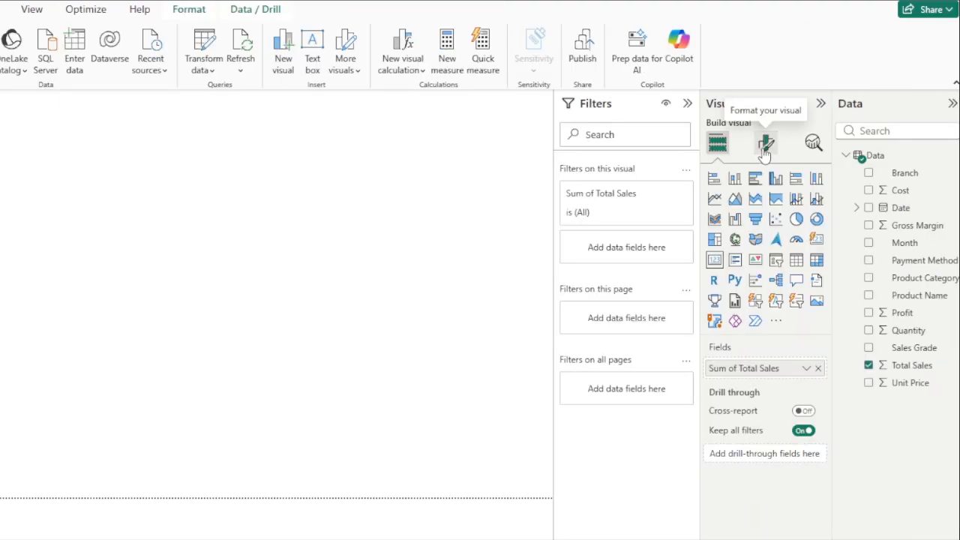
pyautogui.click(765, 142)
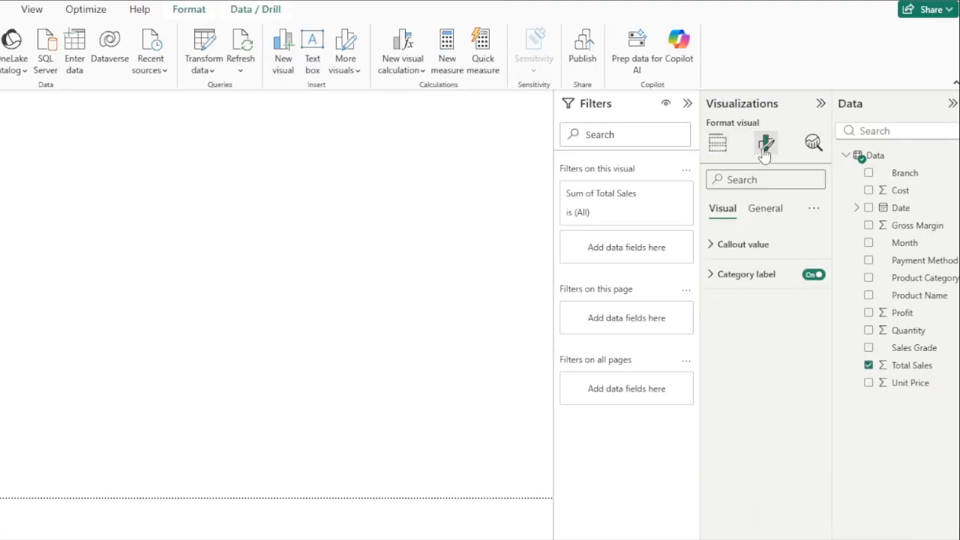
pyautogui.click(714, 246)
pyautogui.doubleClick(793, 293)
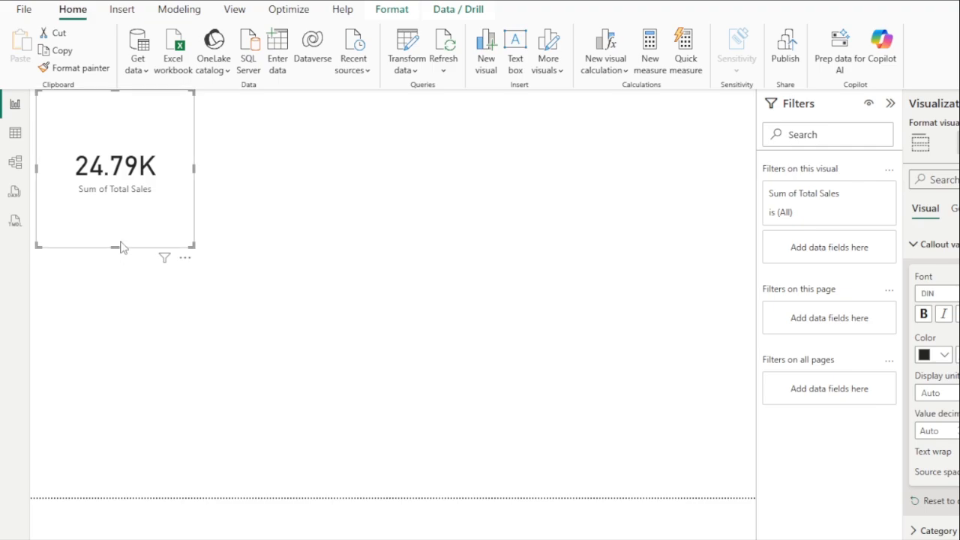
# Step: Reduce the height of the Total Sales card and move it slightly down the report page
pyautogui.moveTo(115, 246); pyautogui.dragTo(149, 162)
pyautogui.moveTo(153, 123); pyautogui.dragTo(151, 169)
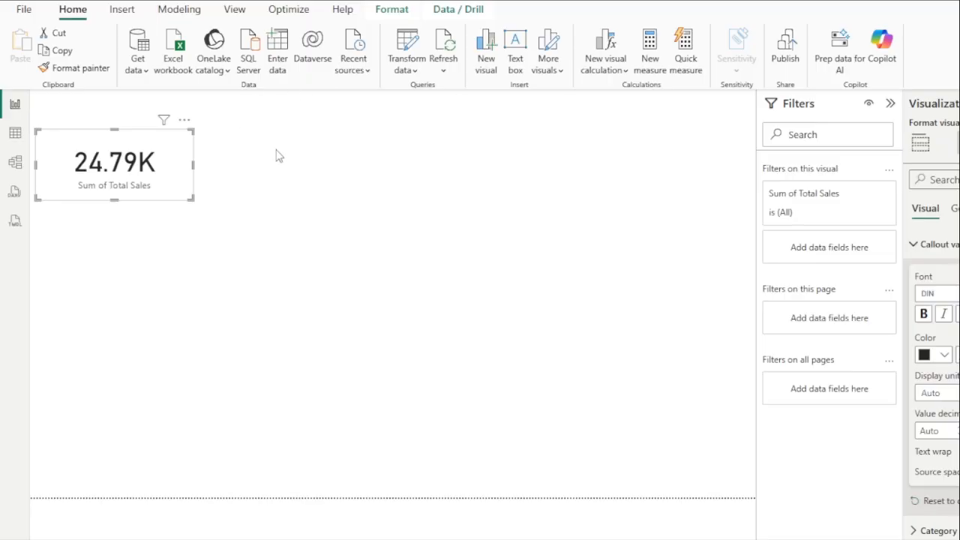
pyautogui.click(277, 155)
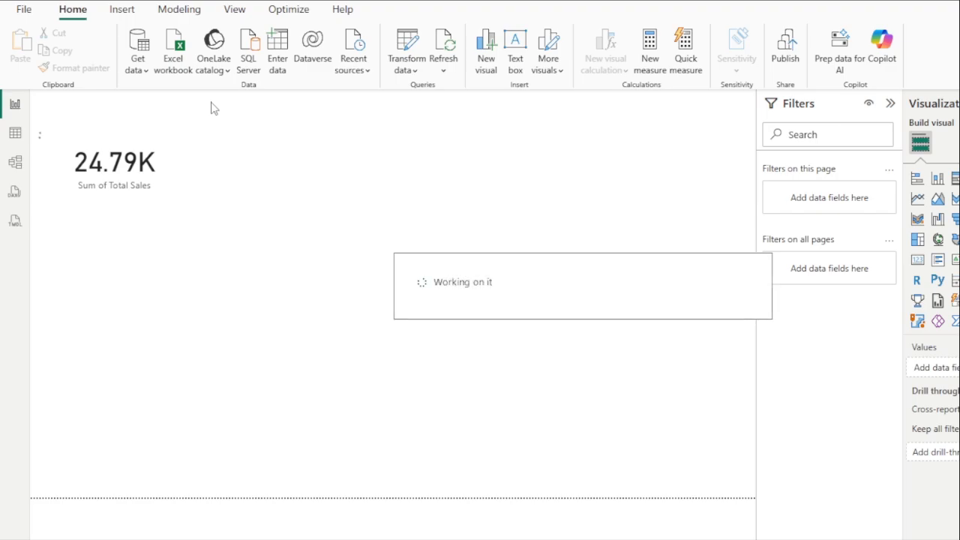
# Step: Create a measure named Profit Per Unit and begin its formula with DIVIDE(SUM(Data[Profit]
pyautogui.write('Profit Per')
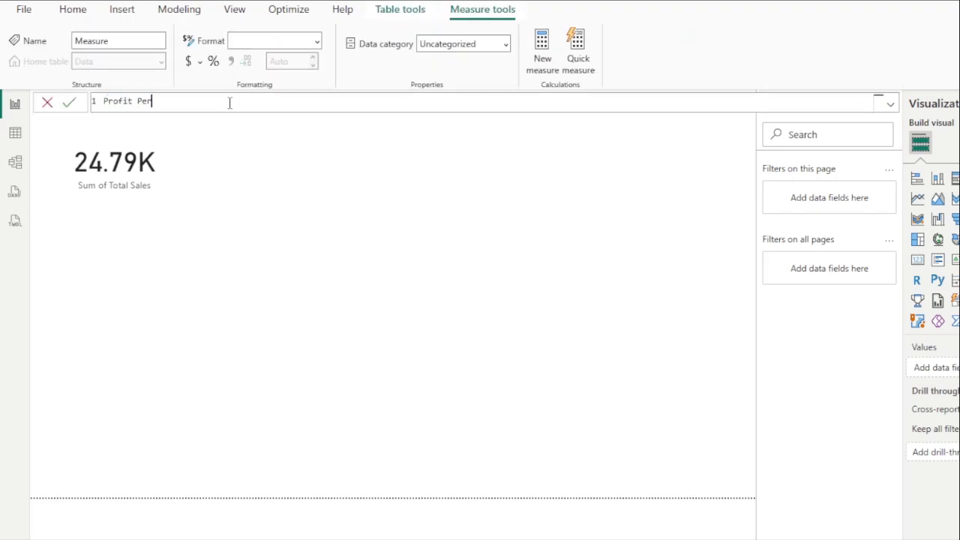
pyautogui.write(' Unit = div')
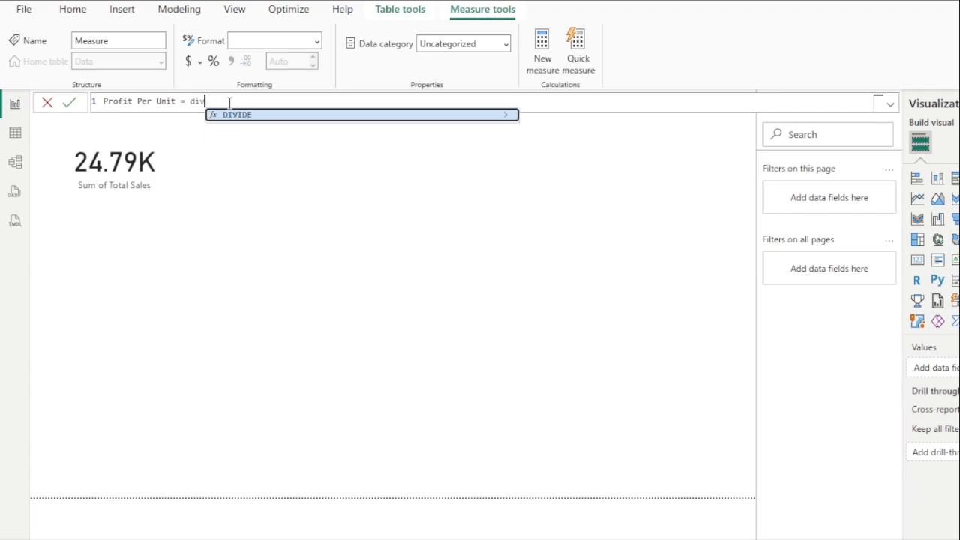
pyautogui.press('Tab')
pyautogui.write('sum')
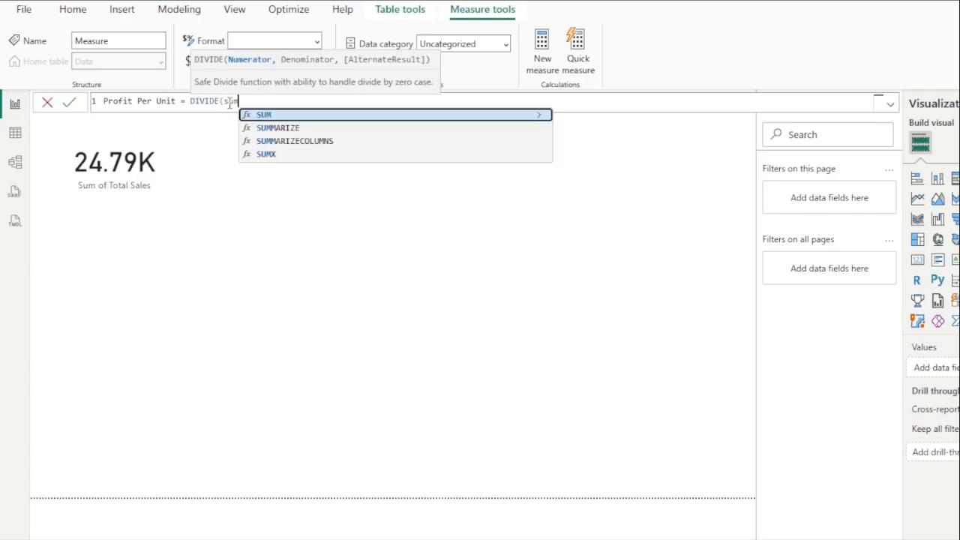
pyautogui.press('Tab')
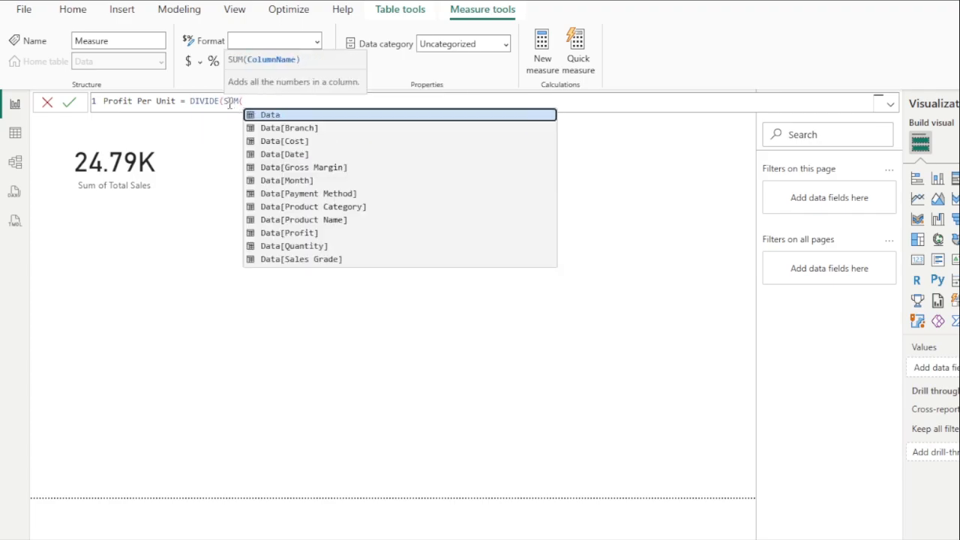
pyautogui.press('Down')
pyautogui.press('Down')
pyautogui.press('Down')
pyautogui.press('Down')
pyautogui.press('Down')
pyautogui.press('Down')
pyautogui.press('Down')
pyautogui.press('Down')
pyautogui.press('Down')
pyautogui.press('Tab')
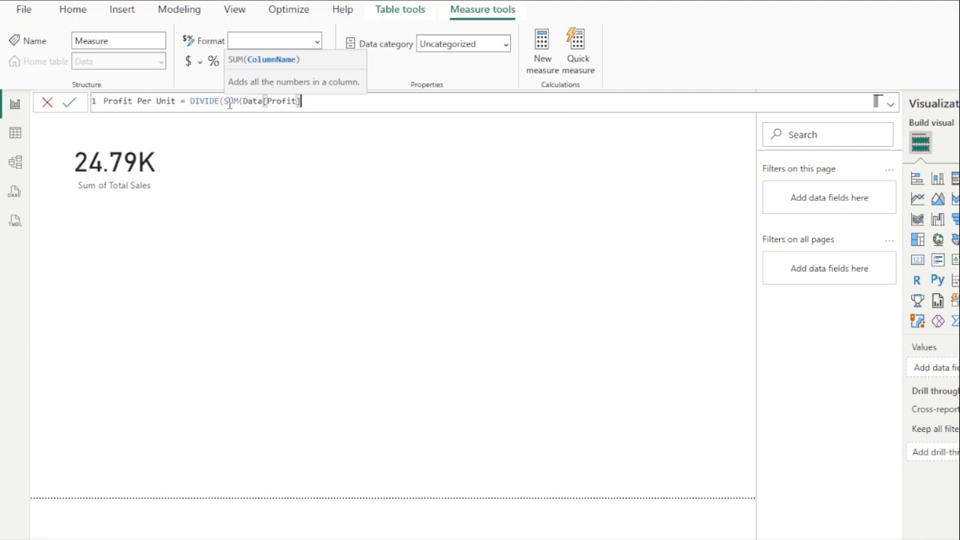
# Step: Complete the Profit Per Unit formula with SUM(Data[Quantity]) as denominator and 0 as alternate result, and commit it
pyautogui.write('),sum')
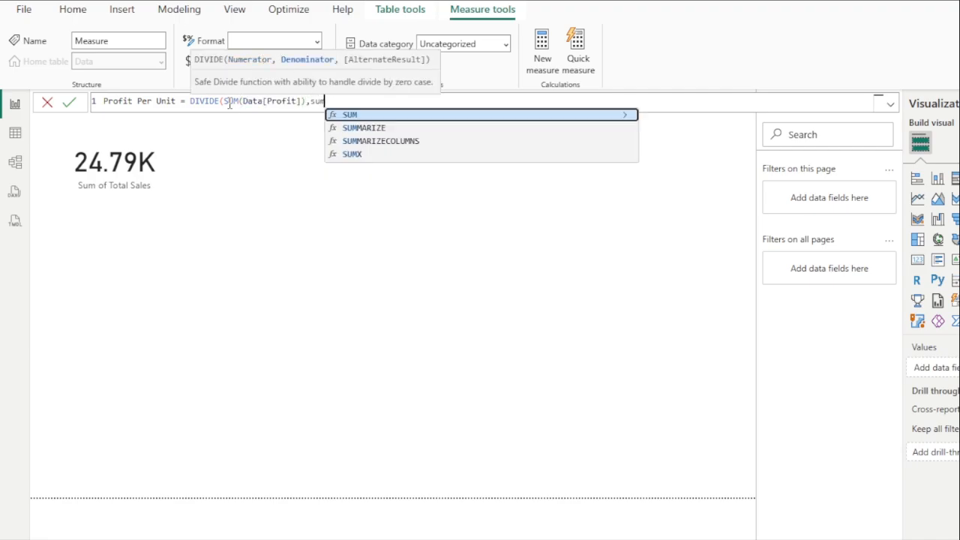
pyautogui.press('Tab')
pyautogui.press('Down')
pyautogui.press('Down')
pyautogui.press('Down')
pyautogui.press('Down')
pyautogui.press('Down')
pyautogui.press('Down')
pyautogui.press('Down')
pyautogui.press('Down')
pyautogui.press('Down')
pyautogui.press('Down')
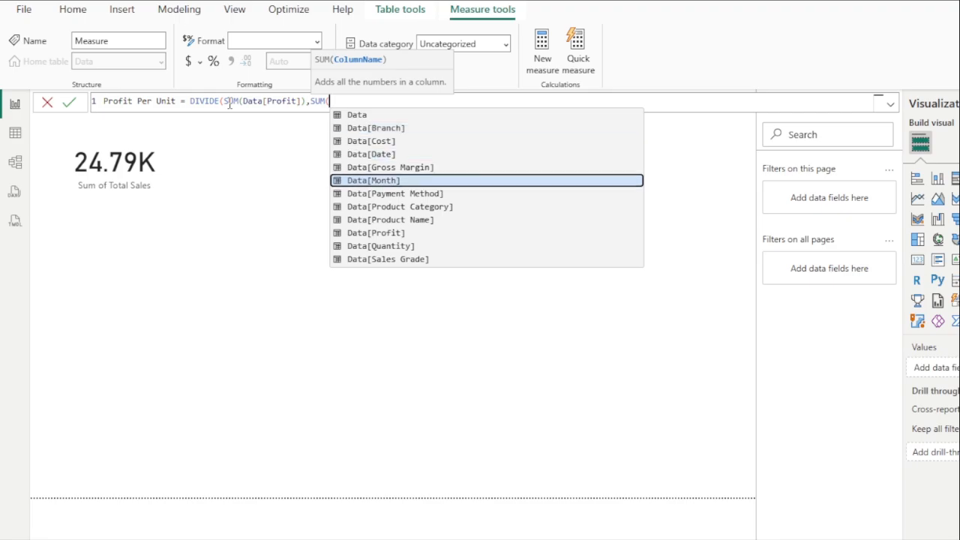
pyautogui.press('Tab')
pyautogui.write('),')
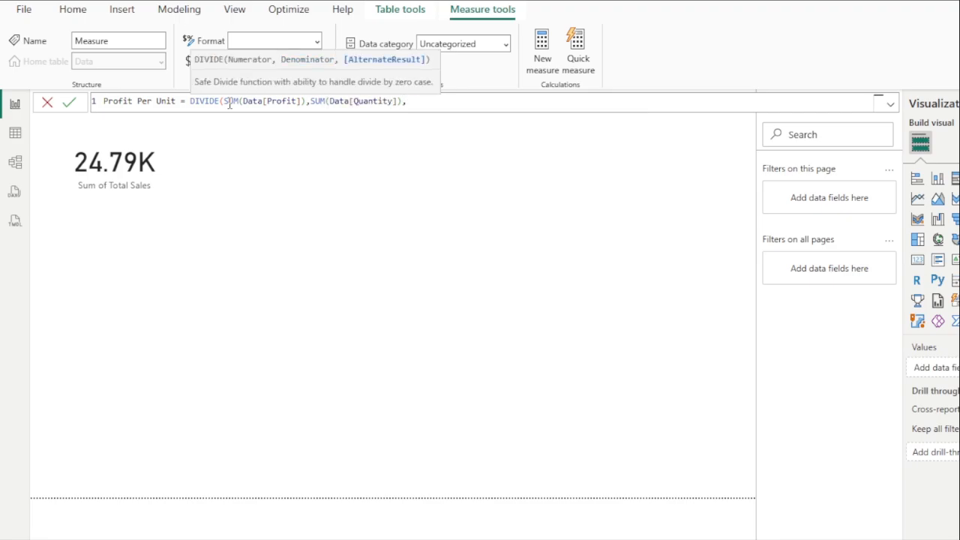
pyautogui.write('0)')
pyautogui.press('Return')
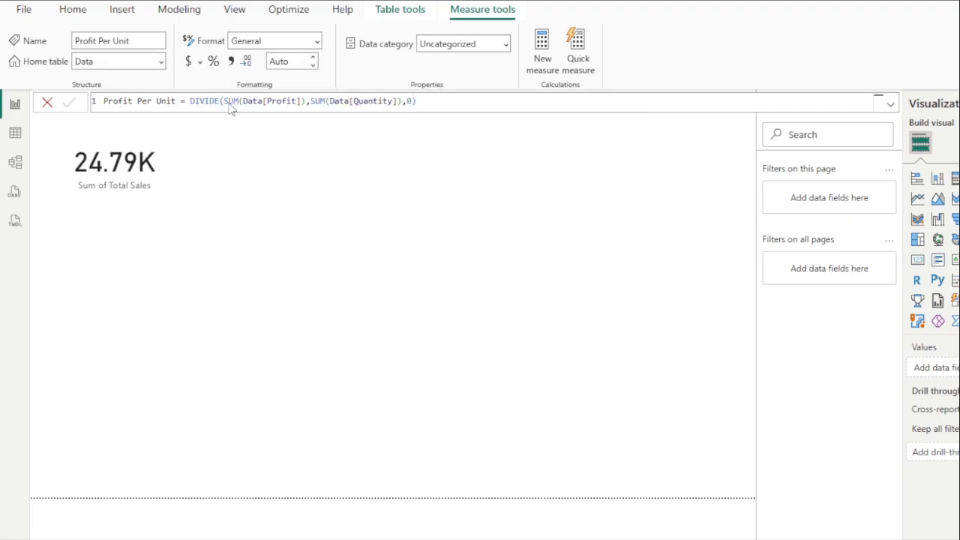
# Step: Add a separate card visual showing the Profit Per Unit measure
pyautogui.click(225, 175)
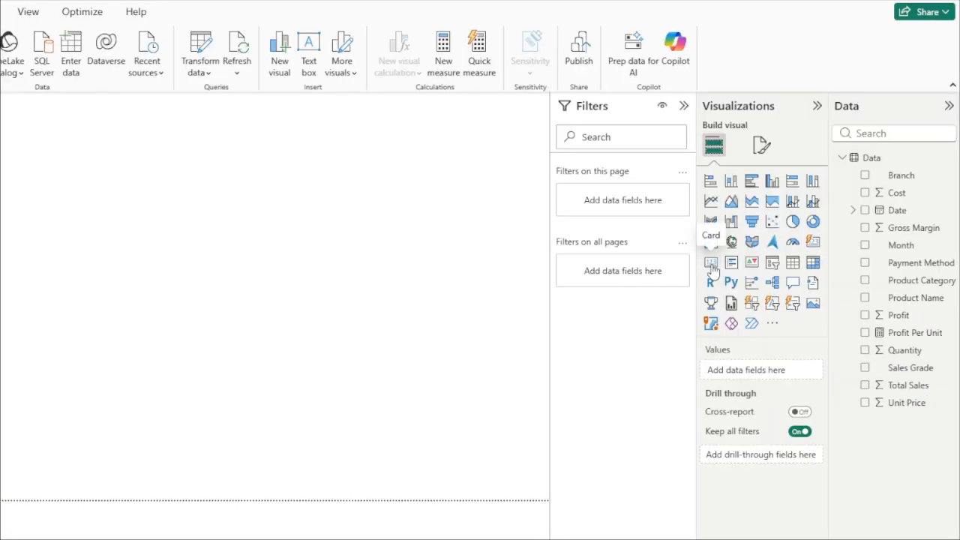
pyautogui.click(712, 264)
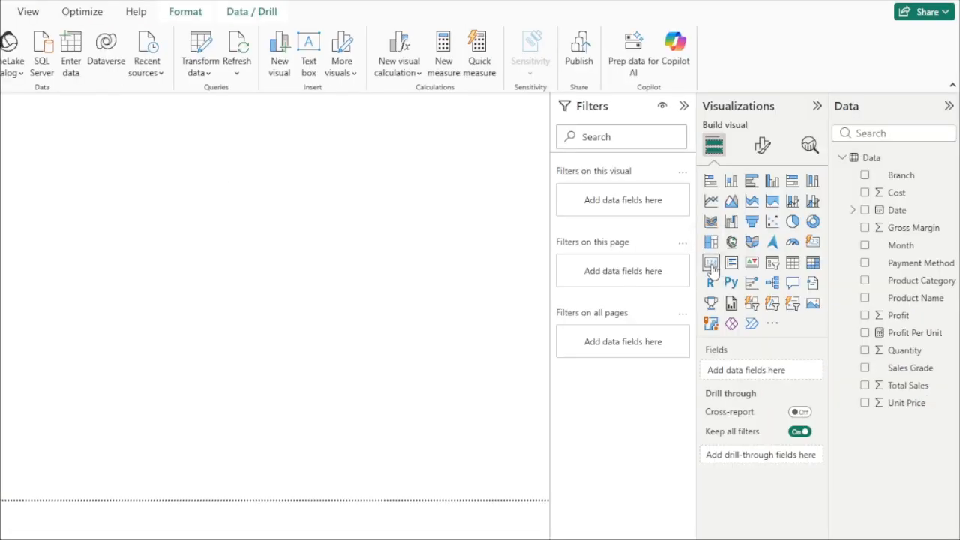
pyautogui.click(865, 333)
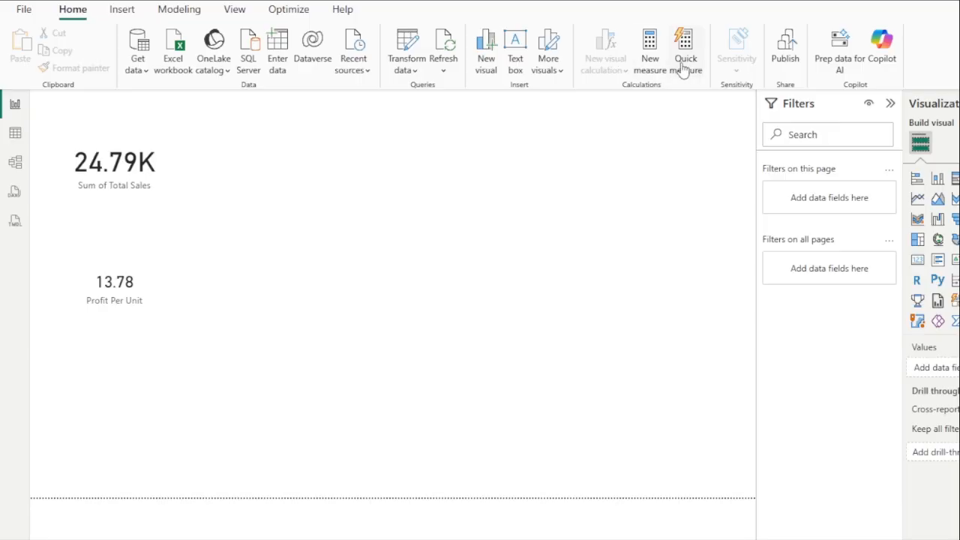
# Step: Start a quick measure that uses the Division calculation
pyautogui.click(685, 67)
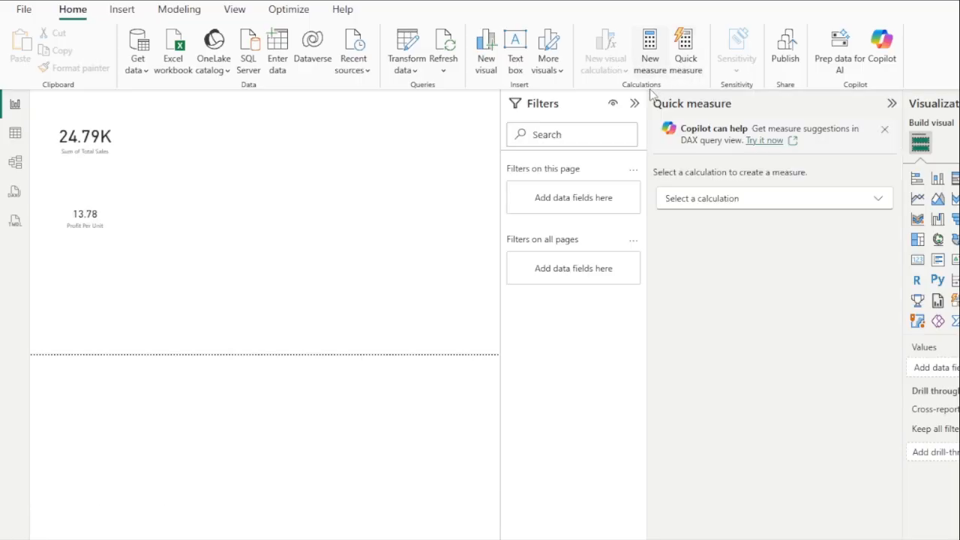
pyautogui.click(876, 204)
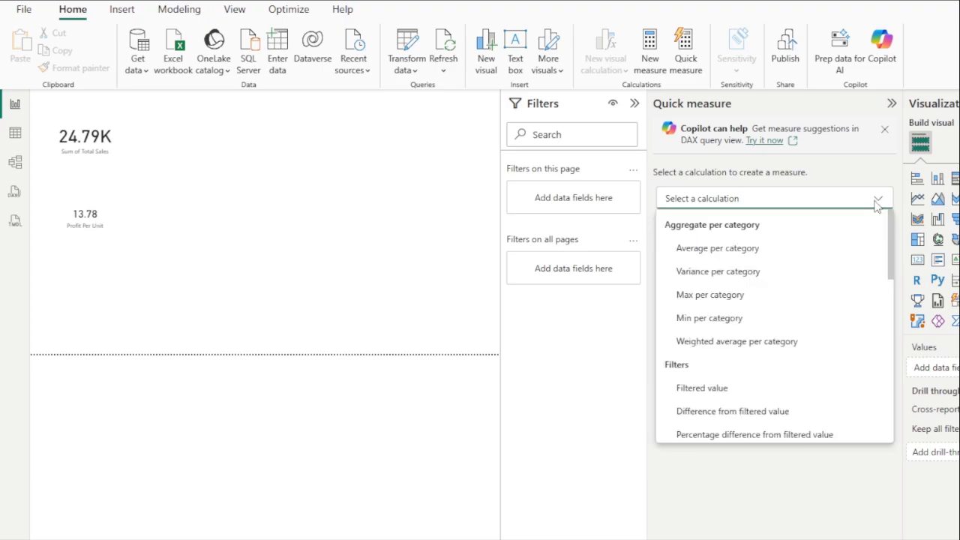
pyautogui.scroll(-5, 776, 366)
pyautogui.scroll(1, 775, 367)
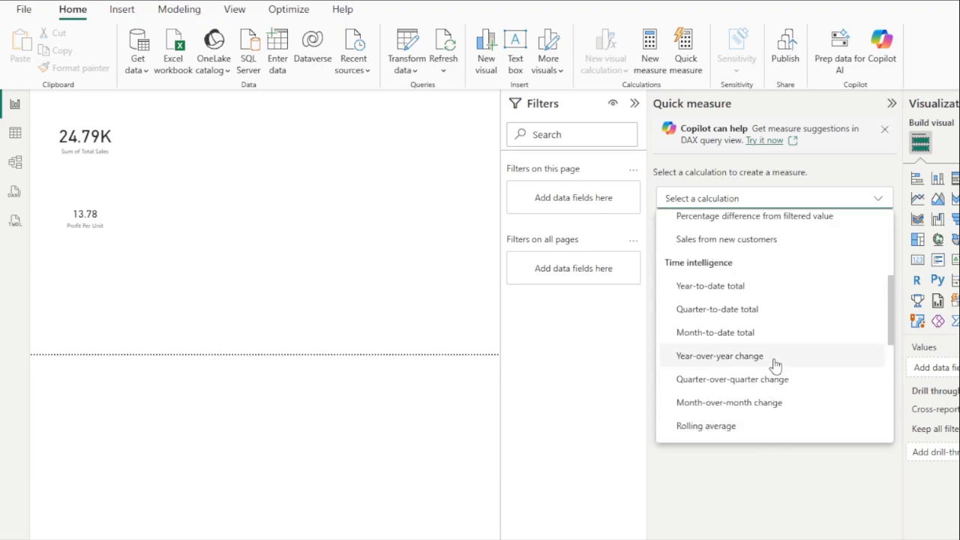
pyautogui.scroll(-4, 776, 364)
pyautogui.click(747, 346)
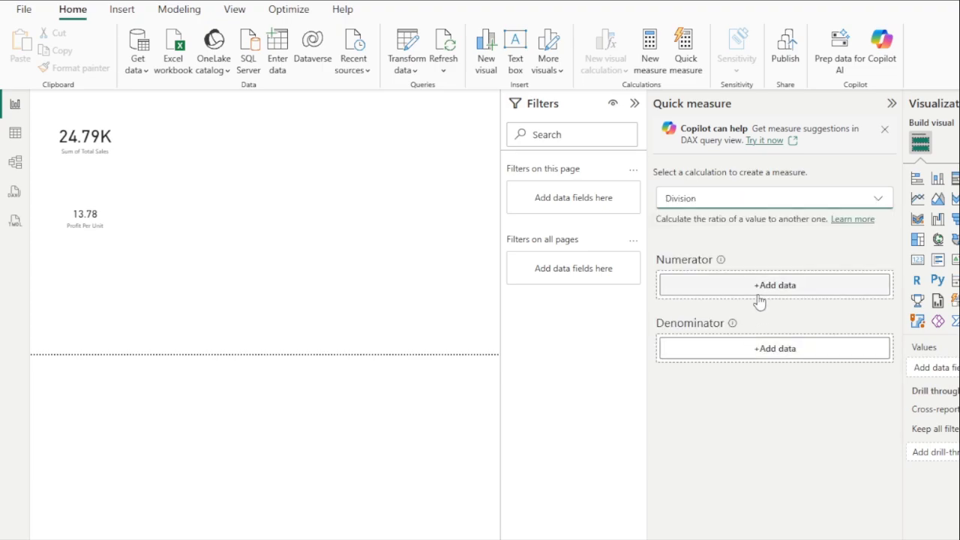
# Step: Use Sum of Profit as numerator and Sum of Quantity as denominator, and add the quick measure
pyautogui.click(759, 291)
pyautogui.click(936, 326)
pyautogui.click(632, 297)
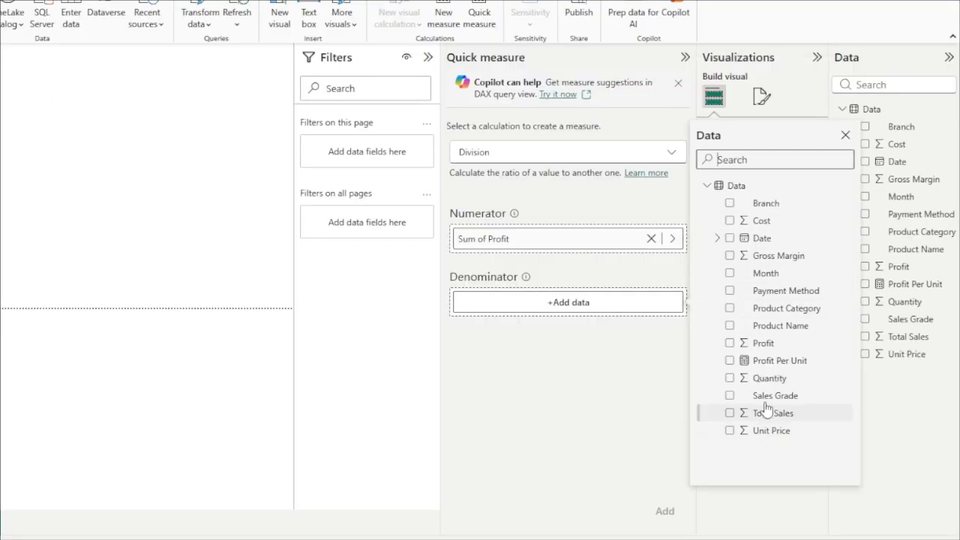
pyautogui.click(730, 378)
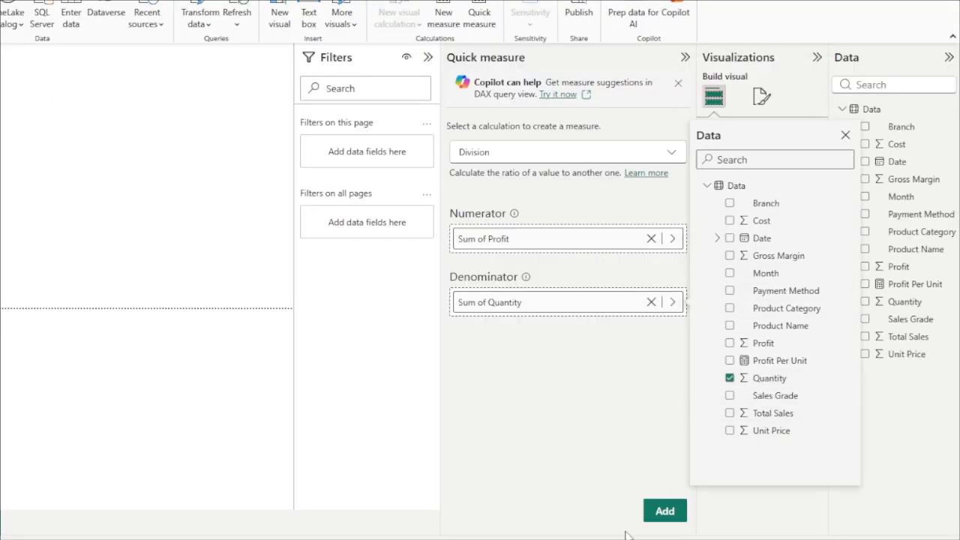
pyautogui.click(664, 513)
pyautogui.click(664, 513)
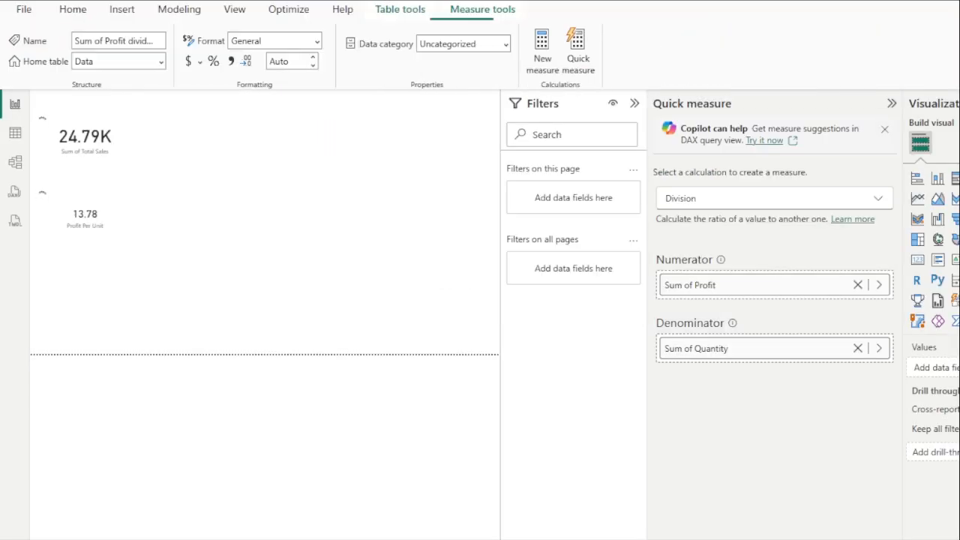
# Step: Finish with the quick measure and remove the profit-divided-by-quantity measure from the Data table
pyautogui.click(891, 102)
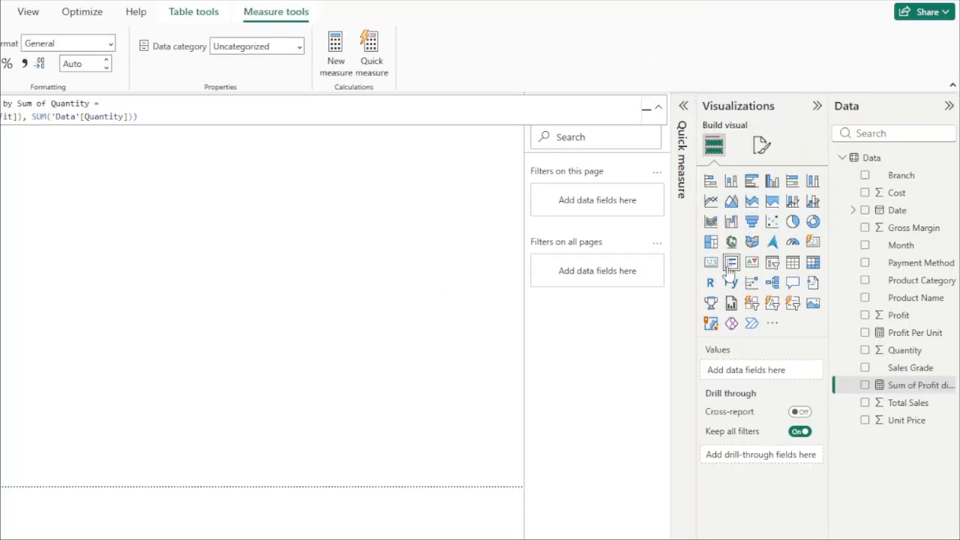
pyautogui.click(870, 385)
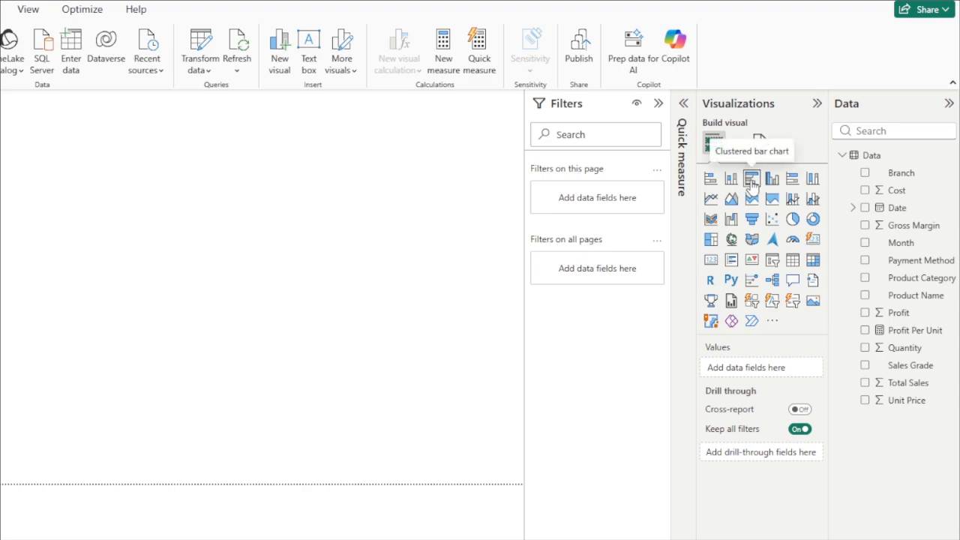
# Step: Add a clustered bar chart of Profit by Branch and enlarge it in height and width below the cards
pyautogui.click(752, 183)
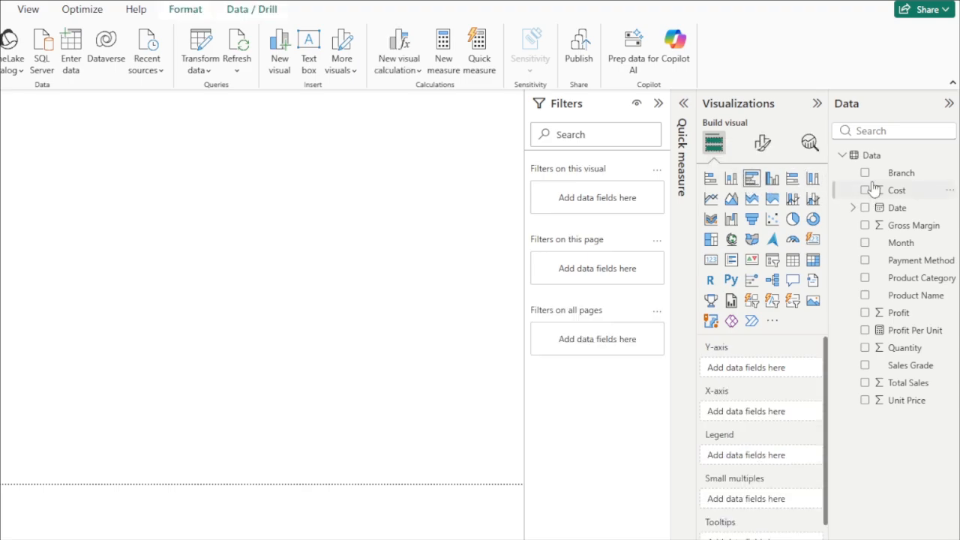
pyautogui.click(866, 174)
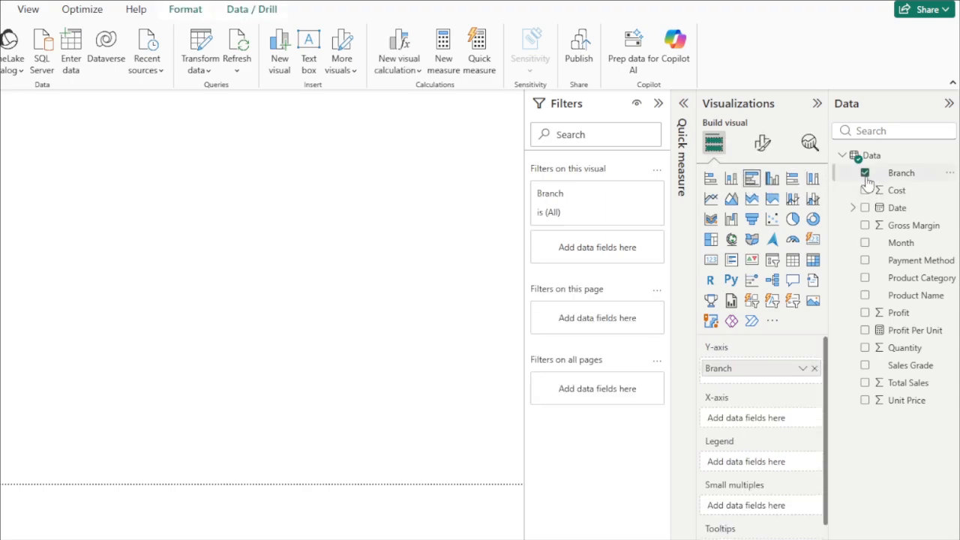
pyautogui.click(866, 313)
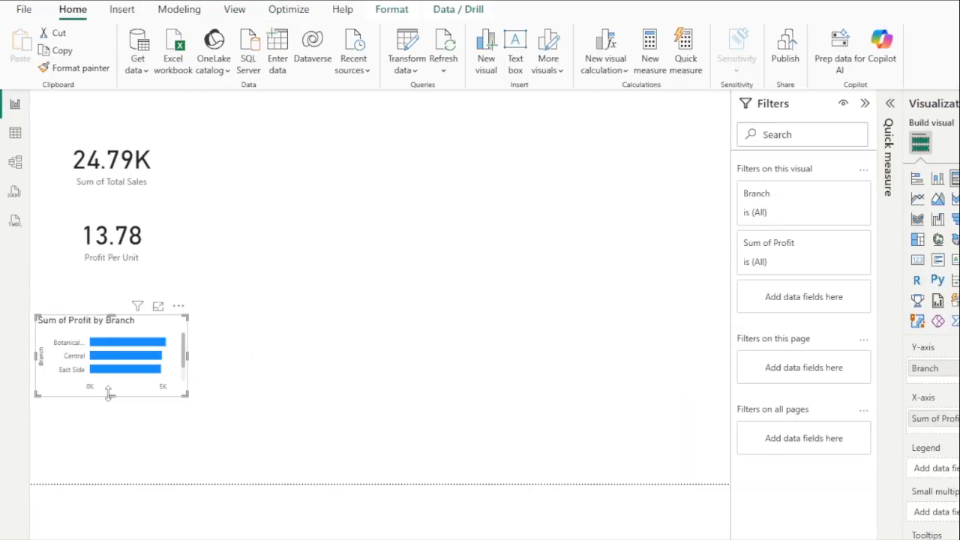
pyautogui.moveTo(120, 395); pyautogui.dragTo(118, 443)
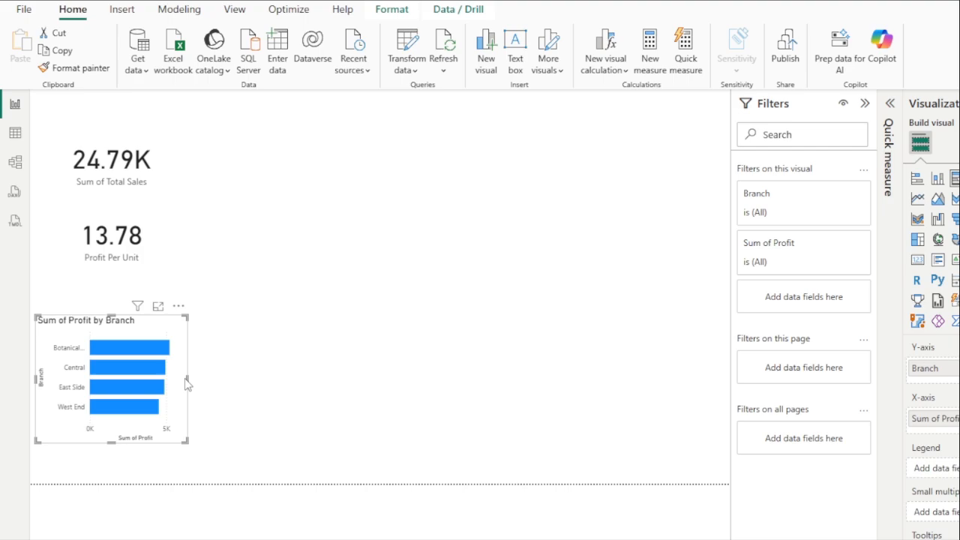
pyautogui.moveTo(187, 378); pyautogui.dragTo(302, 378)
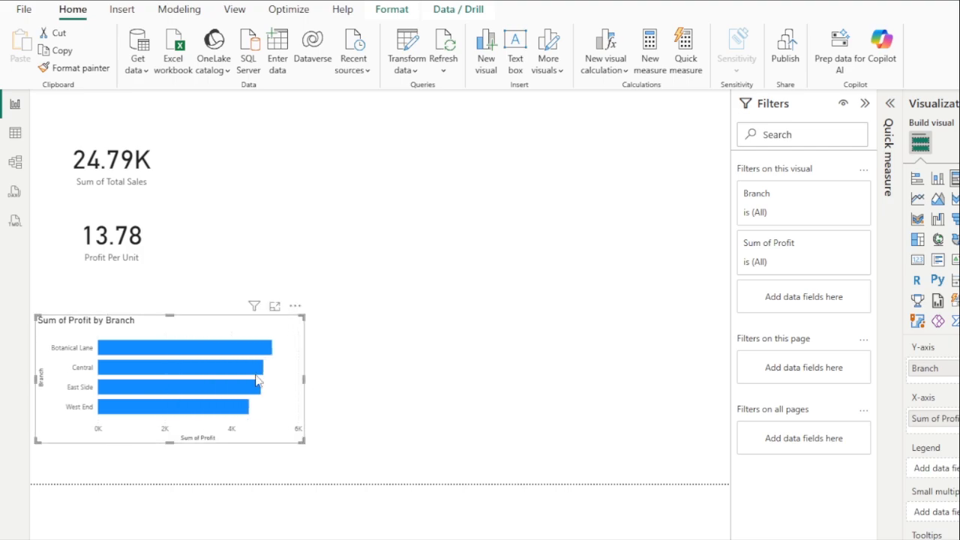
# Step: Inspect the profit values of the Botanical Lane, Central and East Side bars in the chart
pyautogui.moveTo(220, 354)
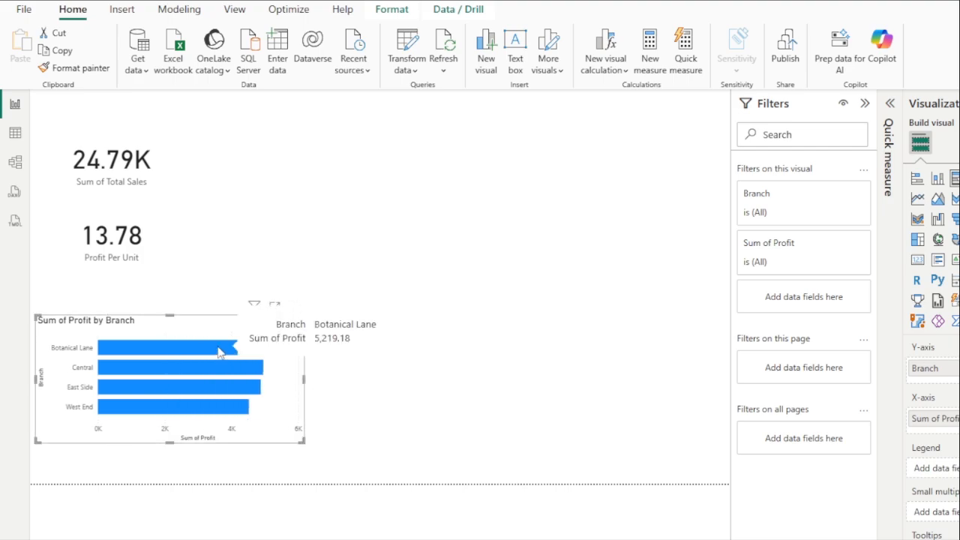
pyautogui.moveTo(210, 371)
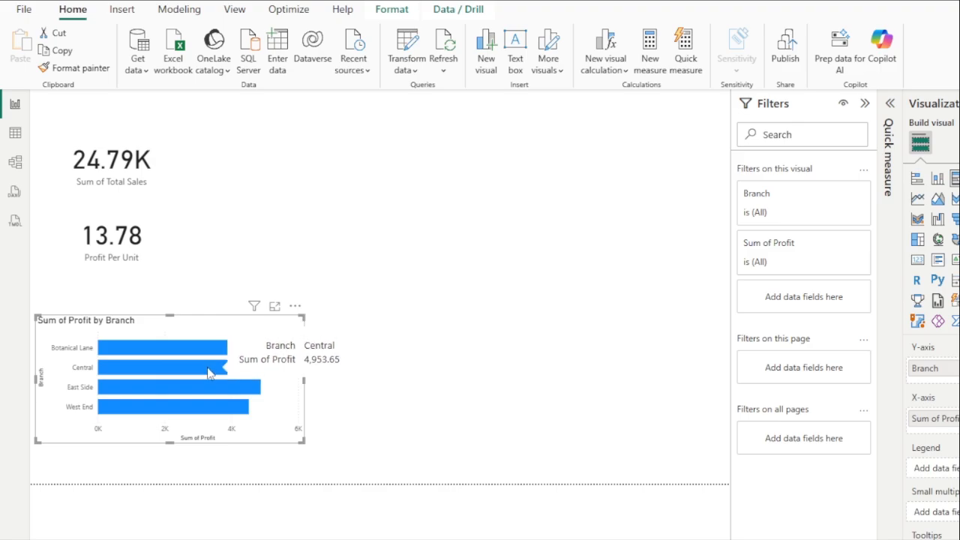
pyautogui.moveTo(207, 388)
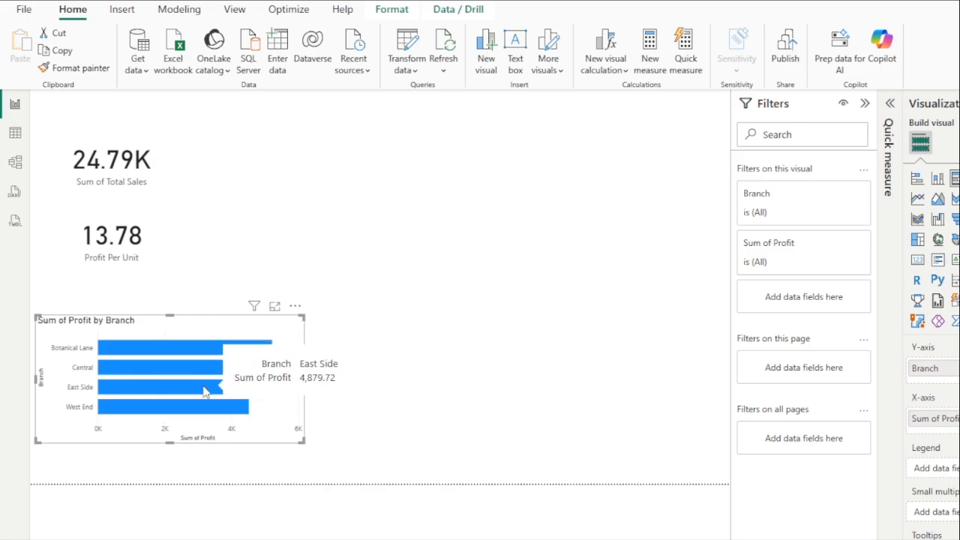
# Step: Move the profit by branch bar chart up so it sits directly below the Profit Per Unit card
pyautogui.moveTo(202, 407)
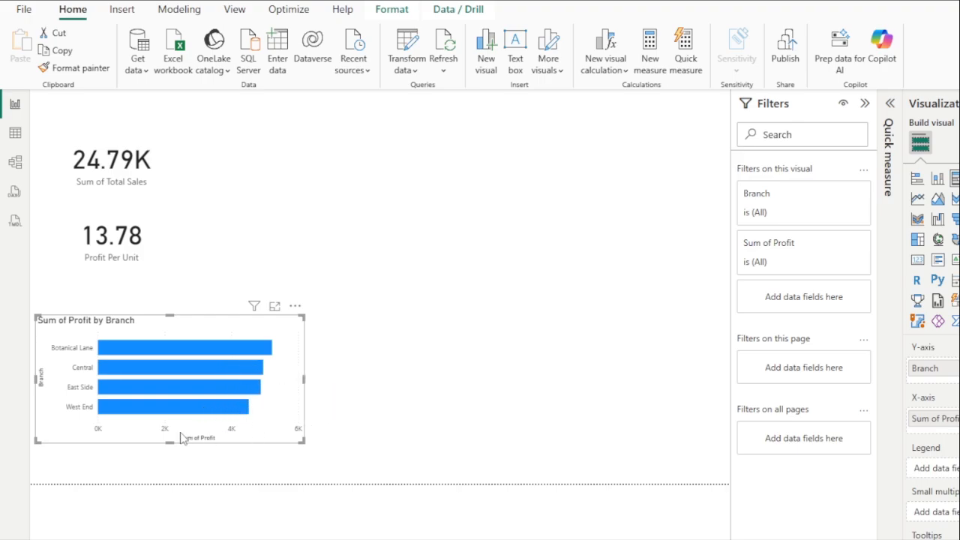
pyautogui.moveTo(137, 437); pyautogui.dragTo(143, 399)
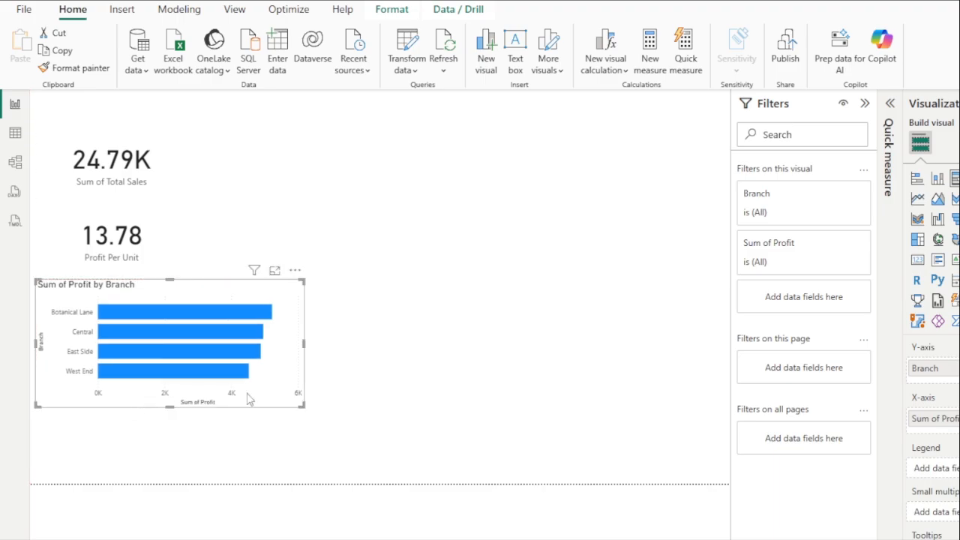
pyautogui.click(349, 393)
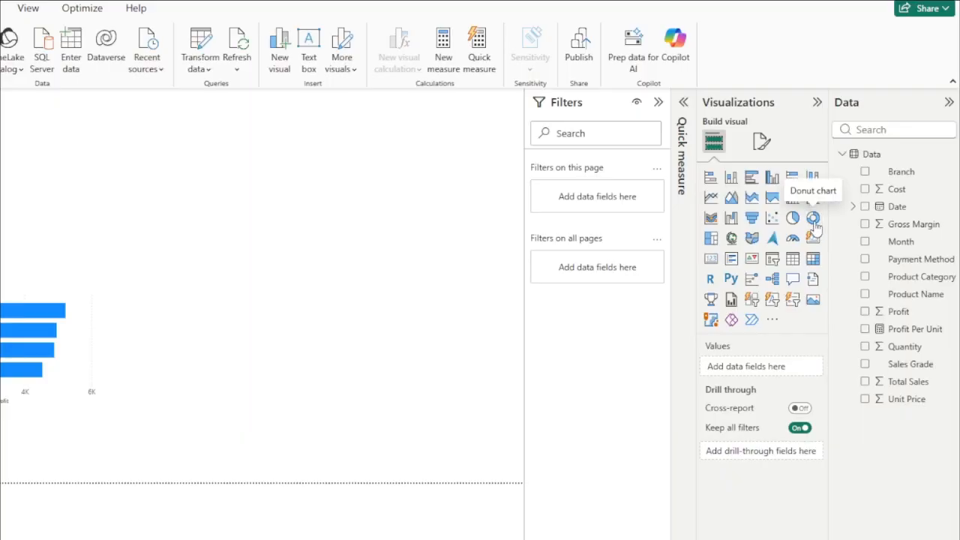
# Step: Add a donut chart of Total Sales by Payment Method and enlarge it in height and width
pyautogui.click(813, 219)
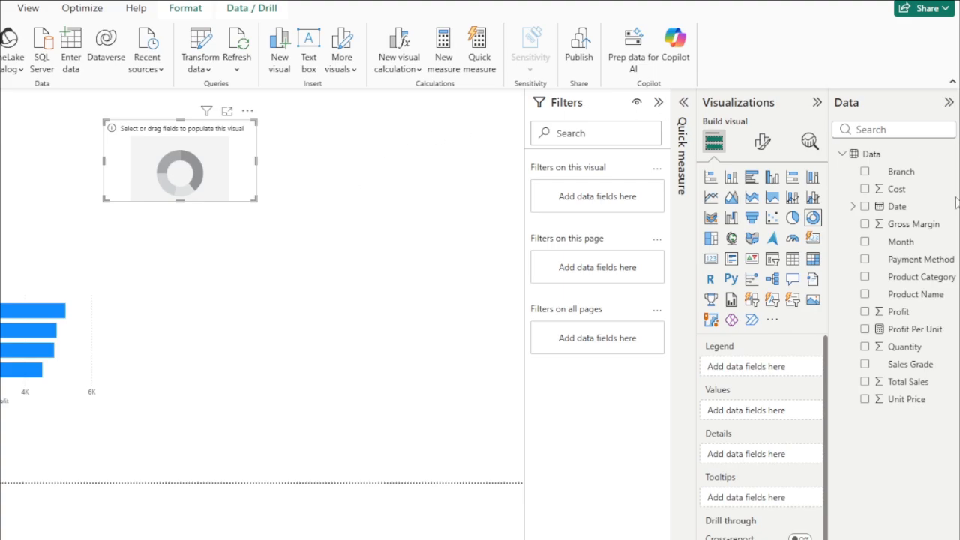
pyautogui.click(865, 260)
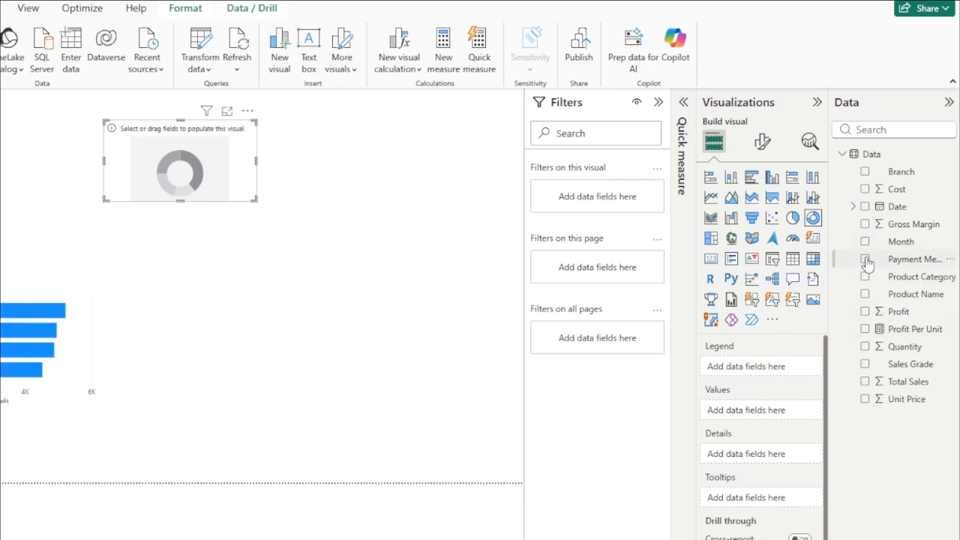
pyautogui.click(865, 382)
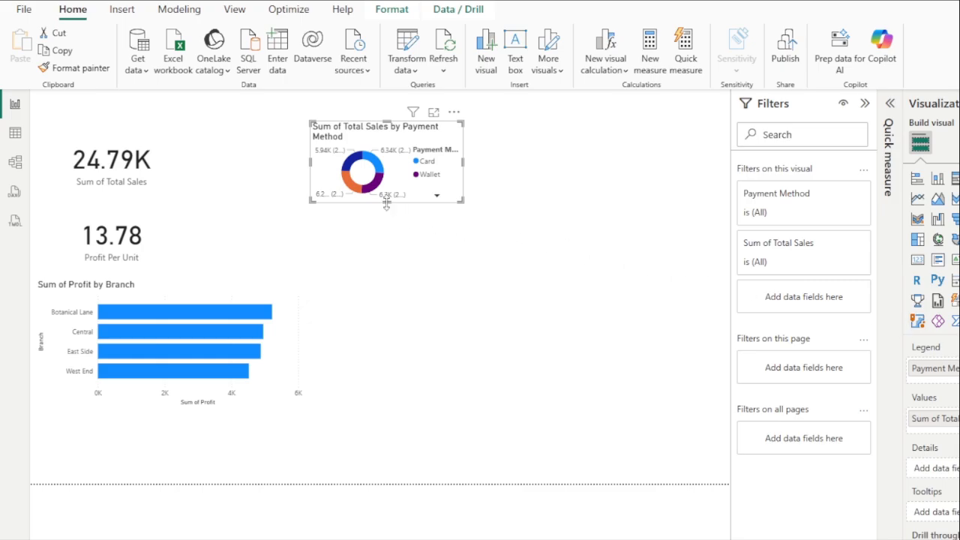
pyautogui.moveTo(386, 203); pyautogui.dragTo(388, 257)
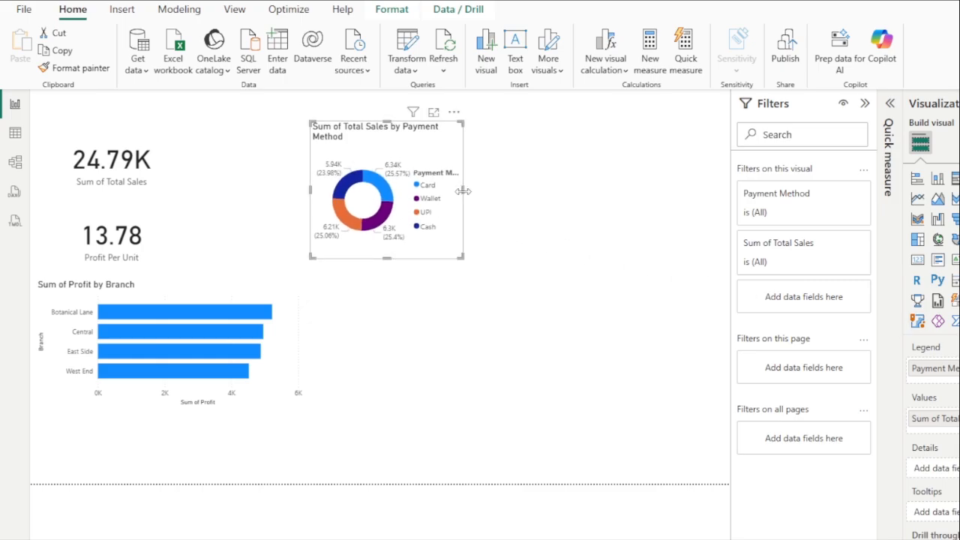
pyautogui.moveTo(463, 191); pyautogui.dragTo(593, 203)
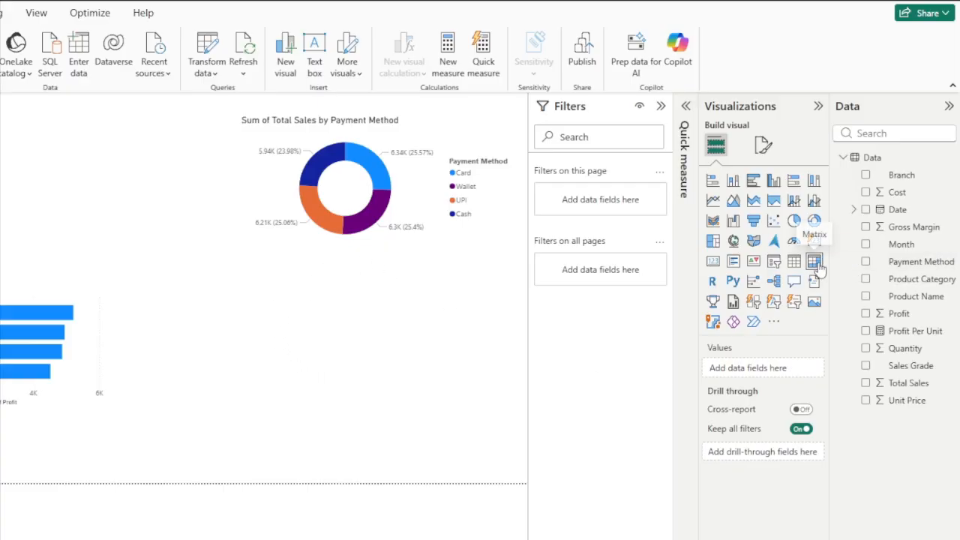
# Step: Add a matrix of Gross Margin, Profit Per Unit and Total Sales by Product Category and place it below the donut chart
pyautogui.click(816, 264)
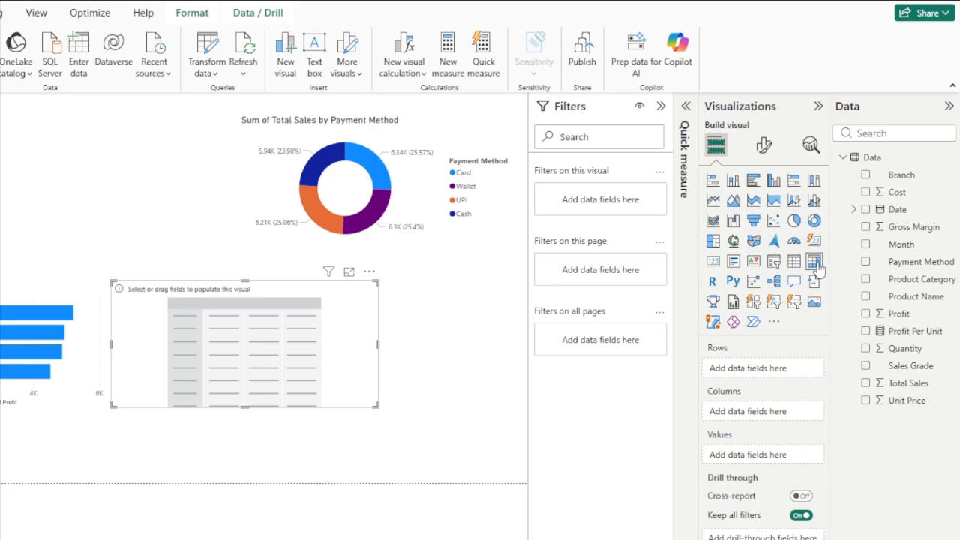
pyautogui.click(866, 279)
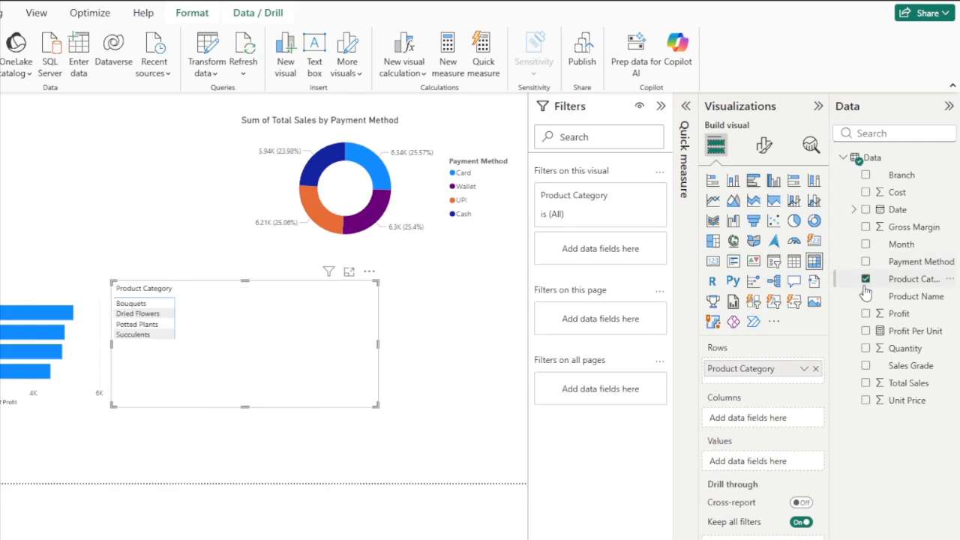
pyautogui.click(865, 227)
pyautogui.click(866, 331)
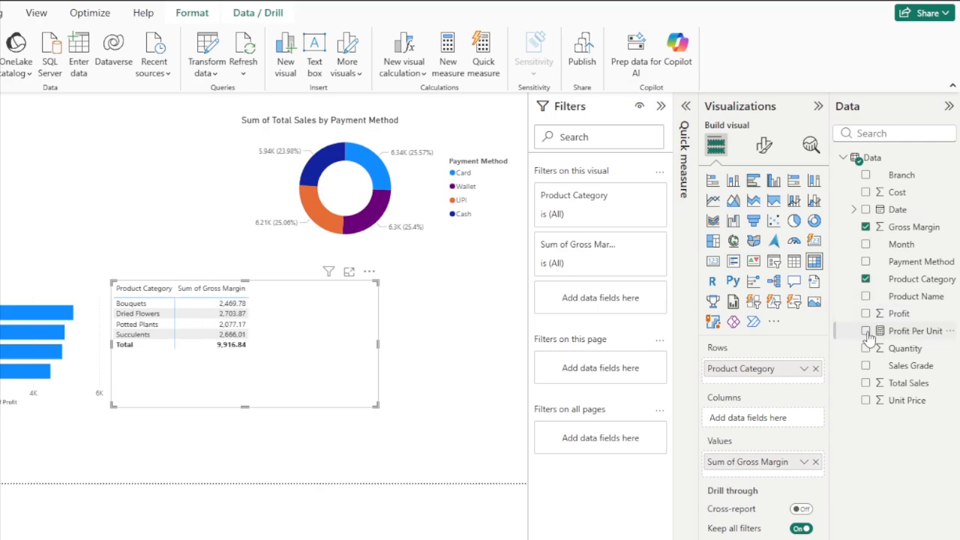
pyautogui.click(866, 382)
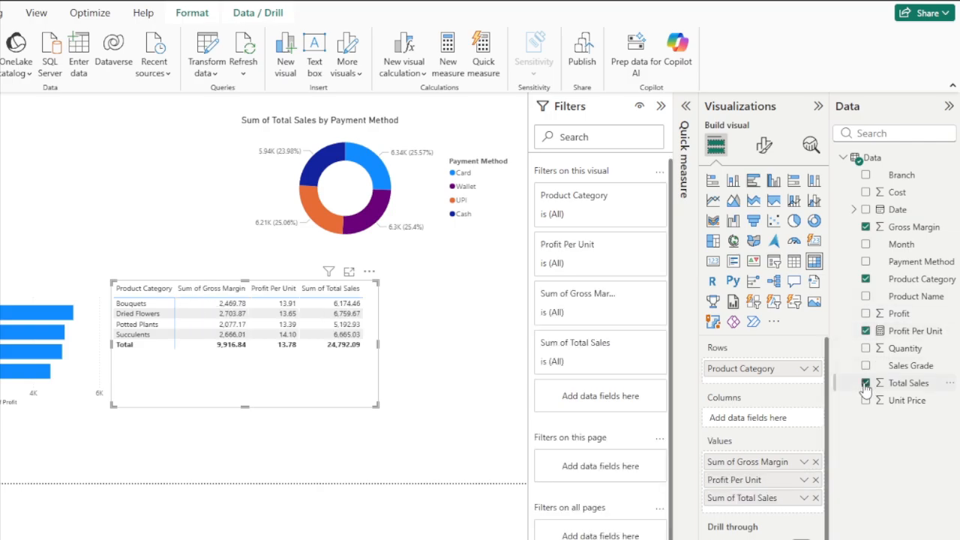
pyautogui.moveTo(271, 371); pyautogui.dragTo(405, 345)
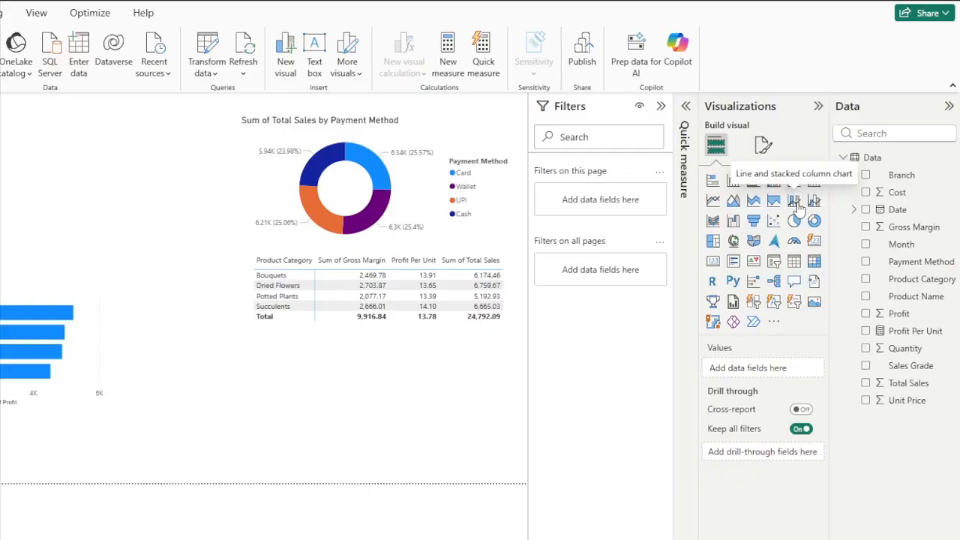
# Step: Add a line and stacked column chart of Total Sales and Profit by the Date hierarchy's Month, and place it below the matrix
pyautogui.click(799, 208)
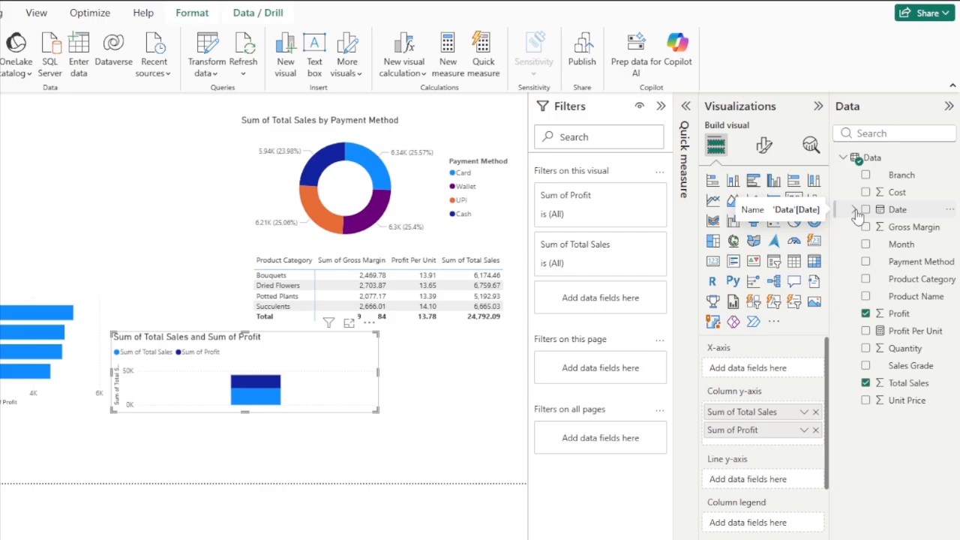
pyautogui.click(854, 210)
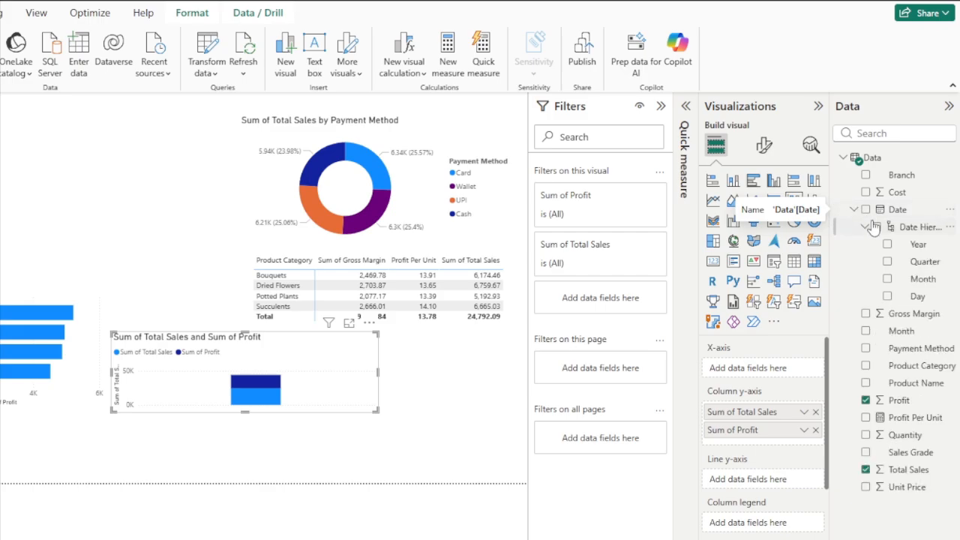
pyautogui.click(888, 279)
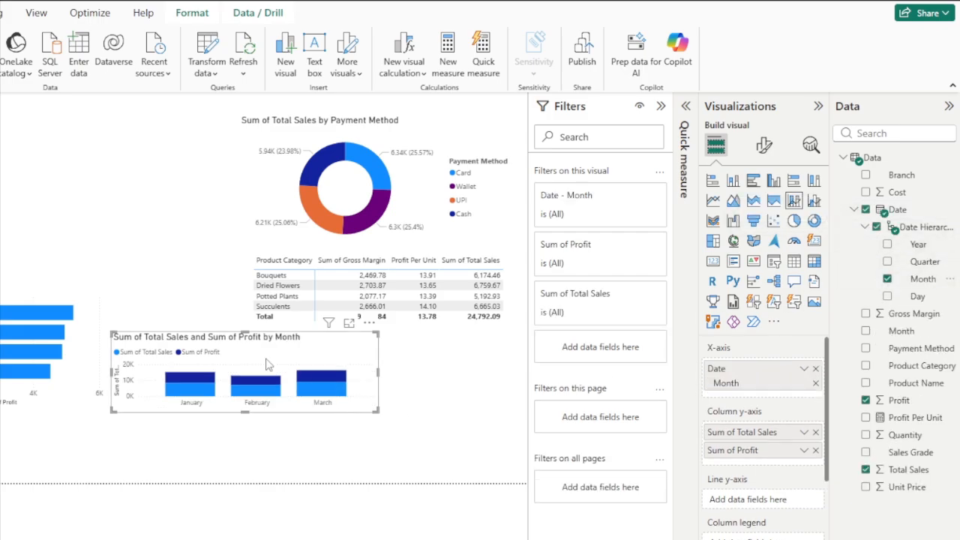
pyautogui.moveTo(269, 363); pyautogui.dragTo(403, 369)
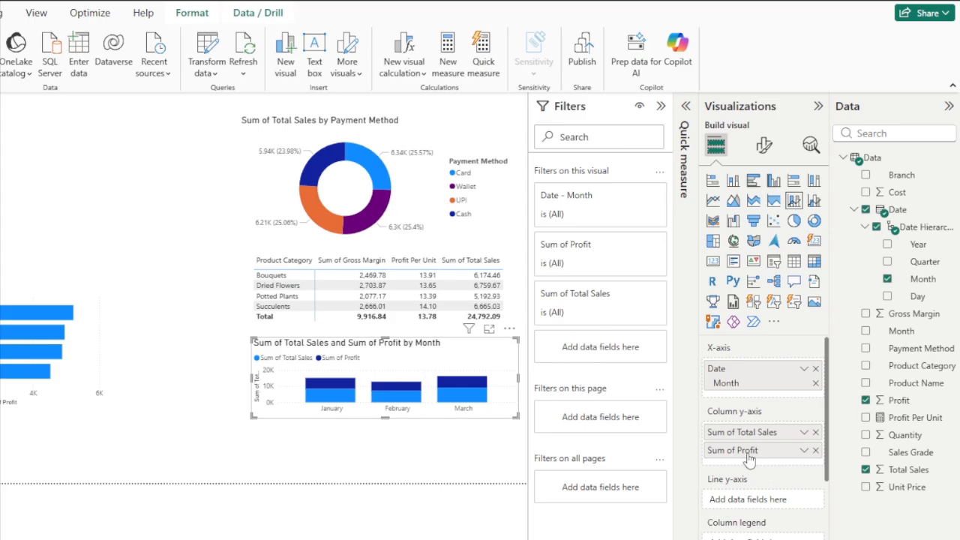
# Step: Show Sum of Profit as the line of the monthly combo chart and increase the chart's height
pyautogui.moveTo(750, 450); pyautogui.dragTo(746, 501)
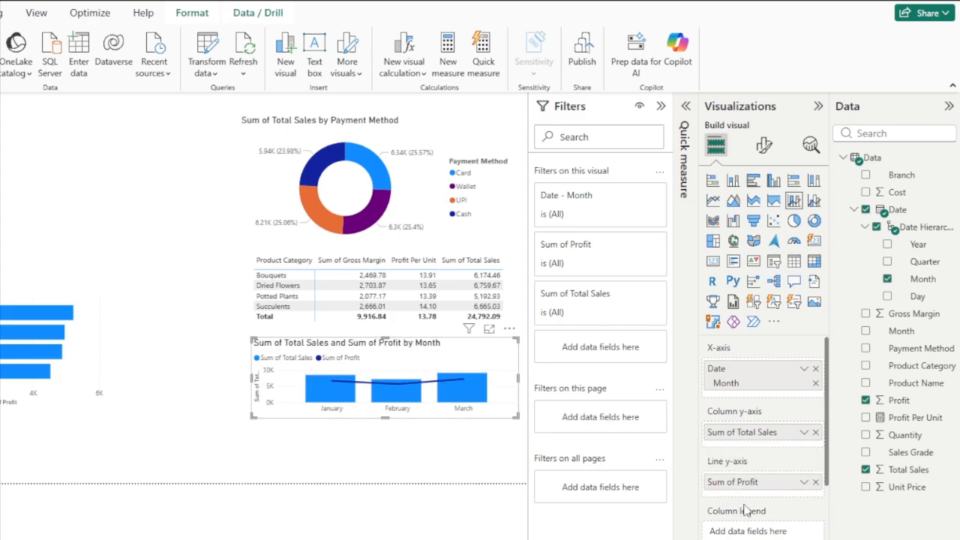
pyautogui.moveTo(382, 418); pyautogui.dragTo(401, 450)
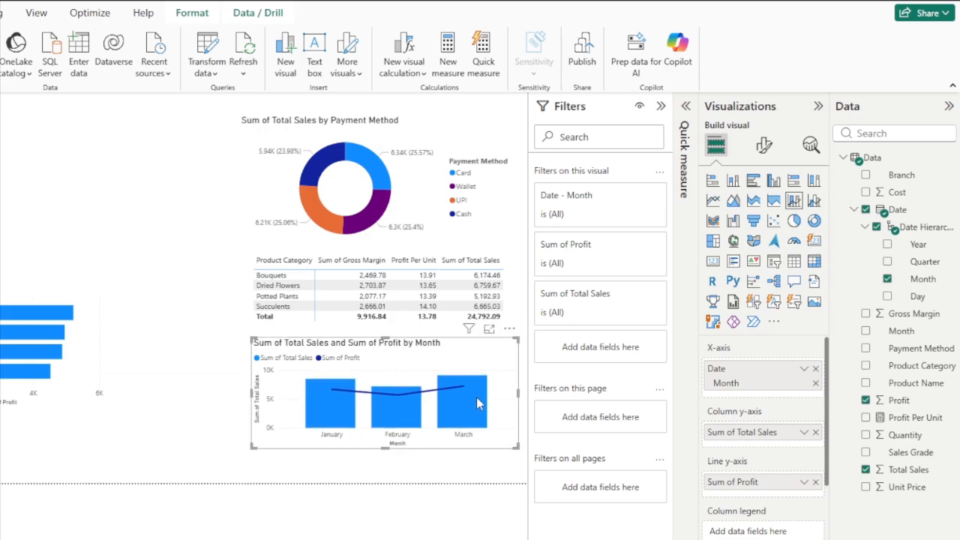
pyautogui.click(441, 474)
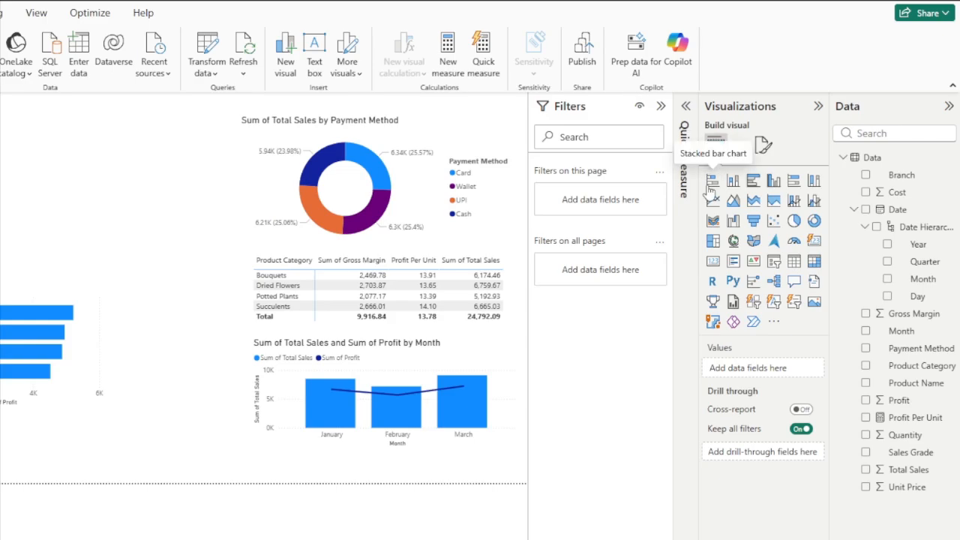
# Step: Add a stacked bar chart of Total Sales by Branch with Payment Method as the legend
pyautogui.click(709, 187)
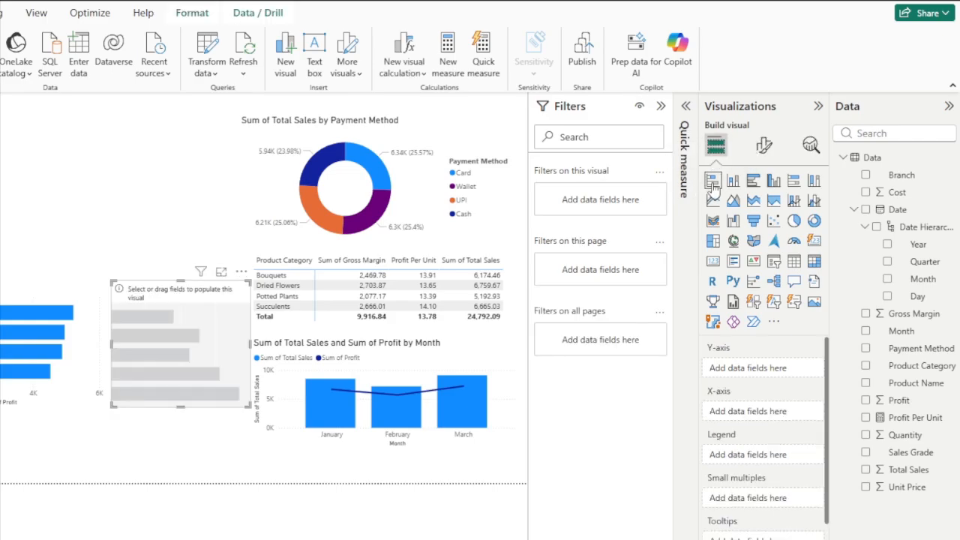
pyautogui.click(854, 209)
pyautogui.click(866, 175)
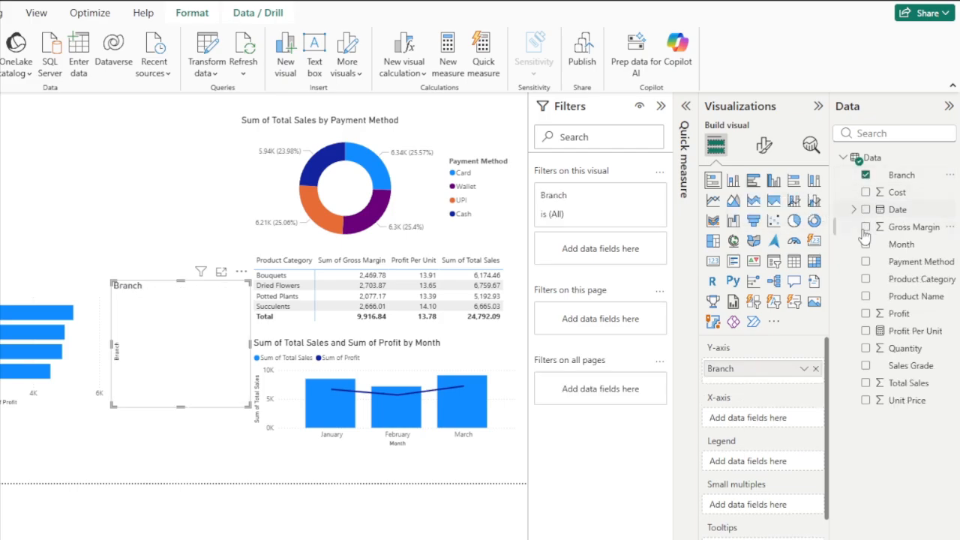
pyautogui.click(866, 263)
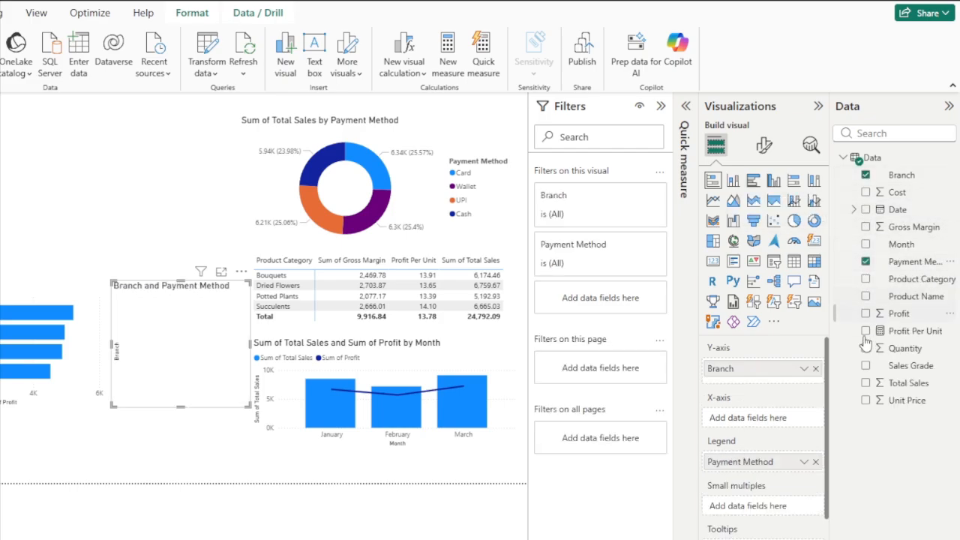
pyautogui.click(866, 383)
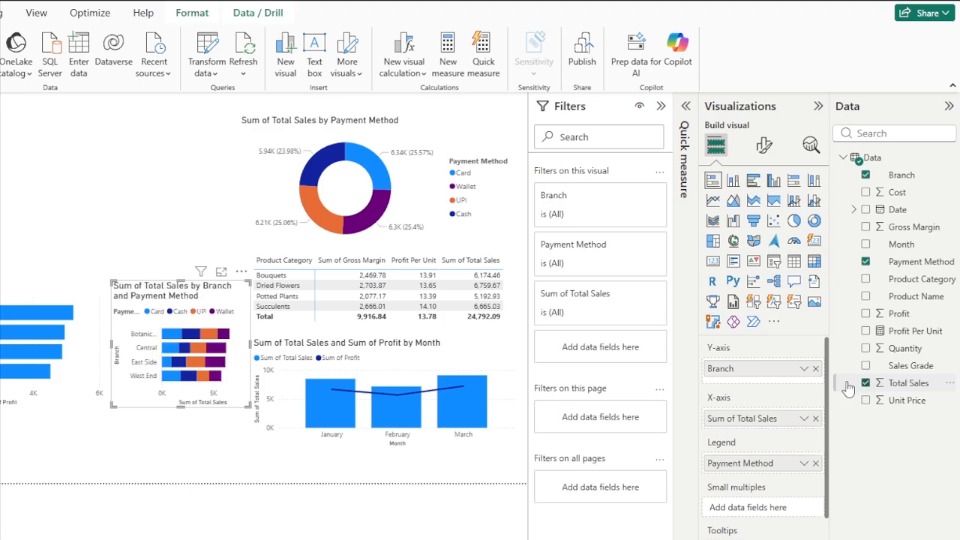
# Step: Place the stacked bar chart between the KPI cards and the donut chart, and enlarge it to fill that space
pyautogui.moveTo(196, 322); pyautogui.dragTo(243, 199)
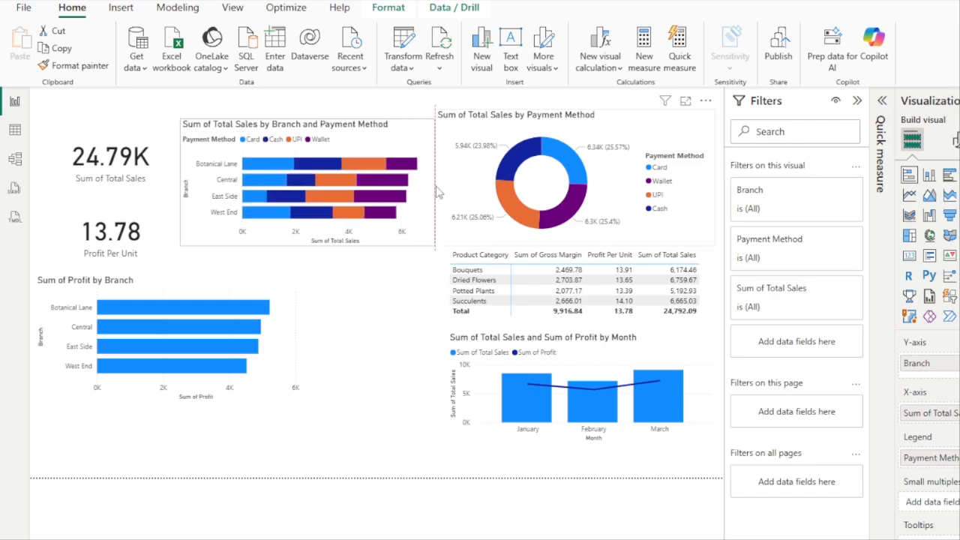
pyautogui.moveTo(439, 194); pyautogui.dragTo(431, 189)
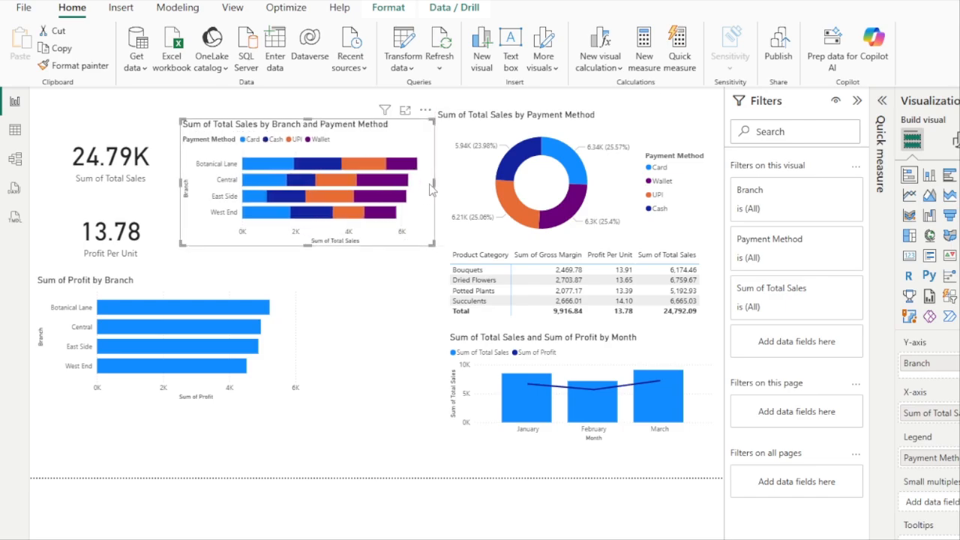
pyautogui.moveTo(279, 162)
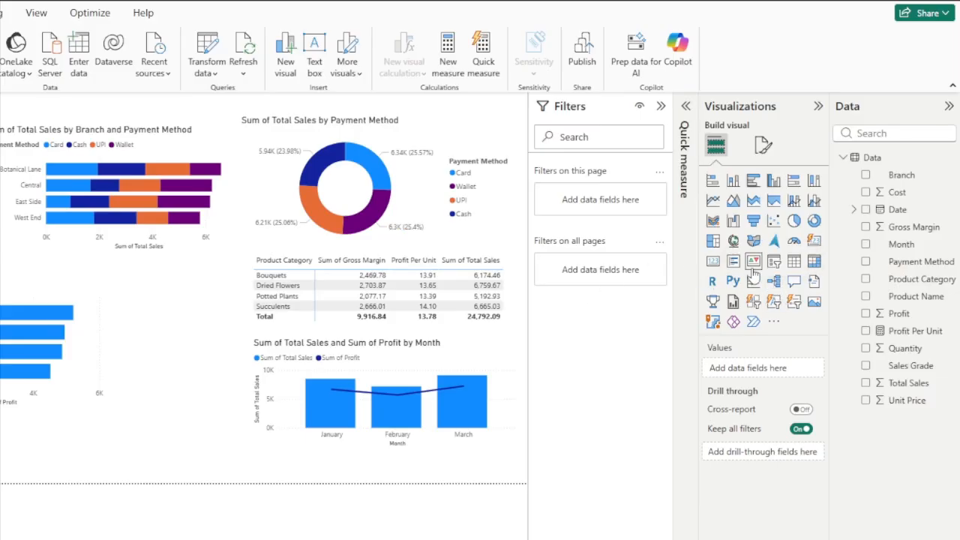
# Step: Add a slicer on the standalone Month field beside the profit by branch chart
pyautogui.click(814, 240)
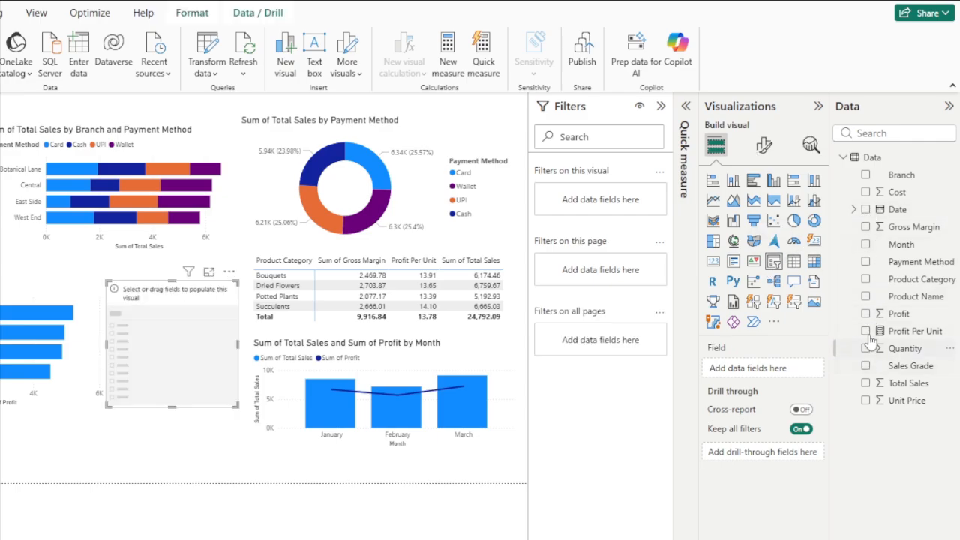
pyautogui.click(867, 245)
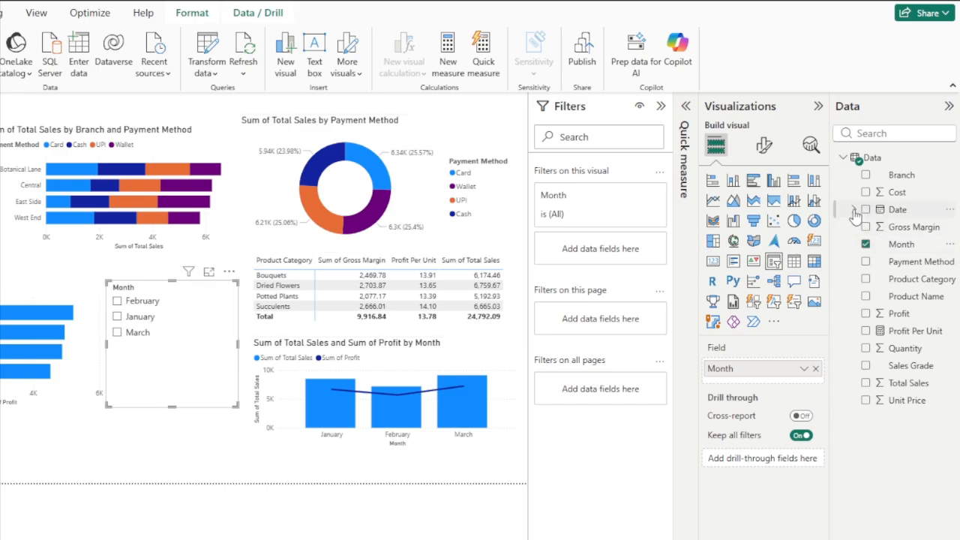
# Step: Try the Date hierarchy's Month level as the slicer field, and switch back to the standalone Month field
pyautogui.click(866, 246)
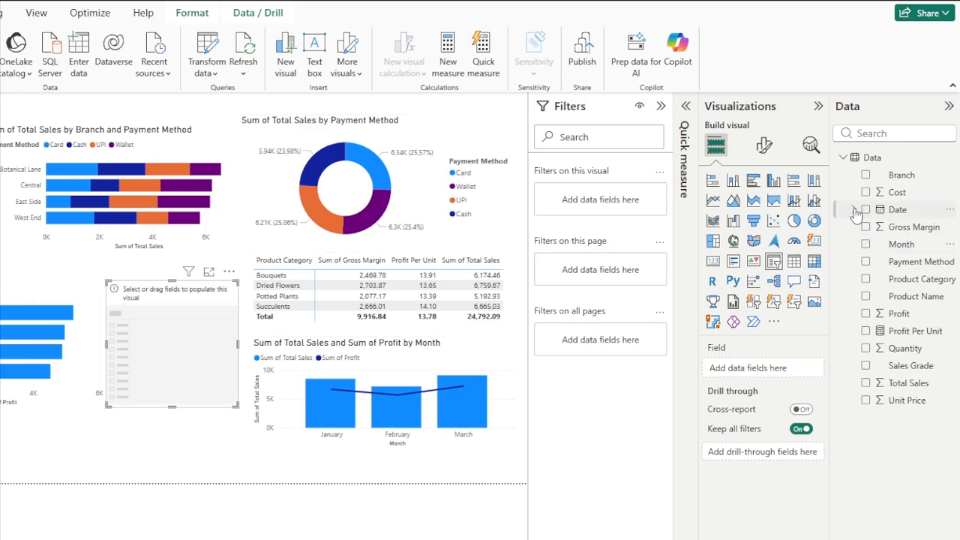
pyautogui.click(854, 209)
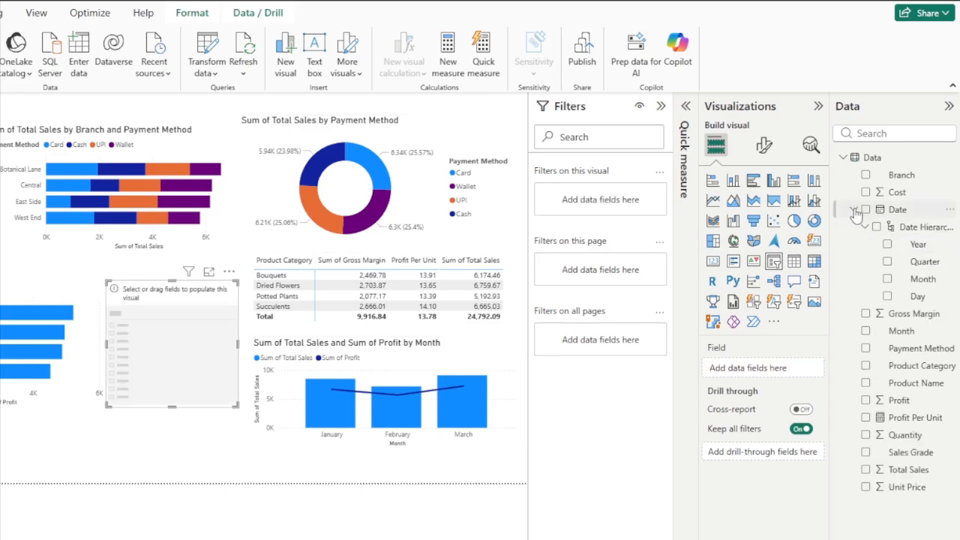
pyautogui.click(887, 279)
pyautogui.scroll(-3, 197, 358)
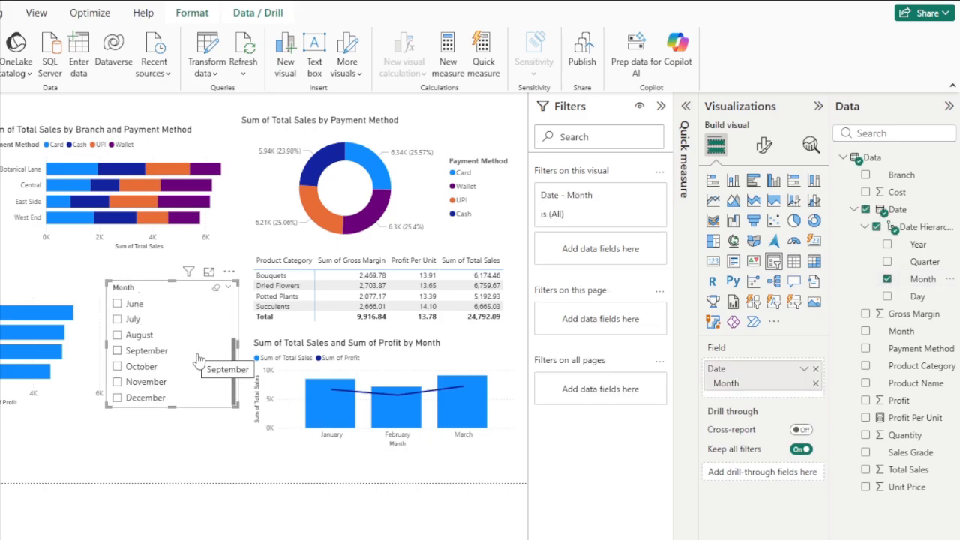
pyautogui.click(887, 279)
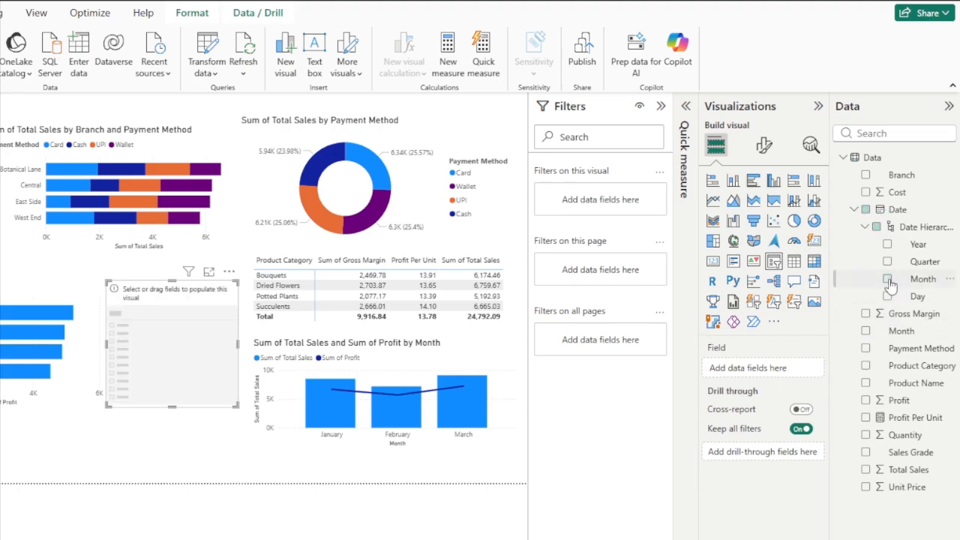
pyautogui.click(866, 331)
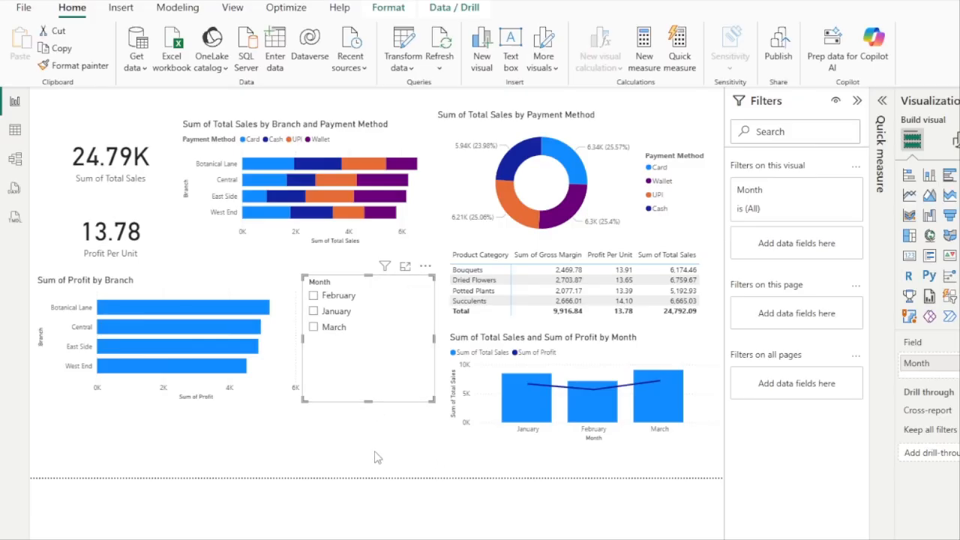
# Step: Insert a rounded rectangle shape and move it to the page's upper edge
pyautogui.click(377, 458)
pyautogui.click(121, 9)
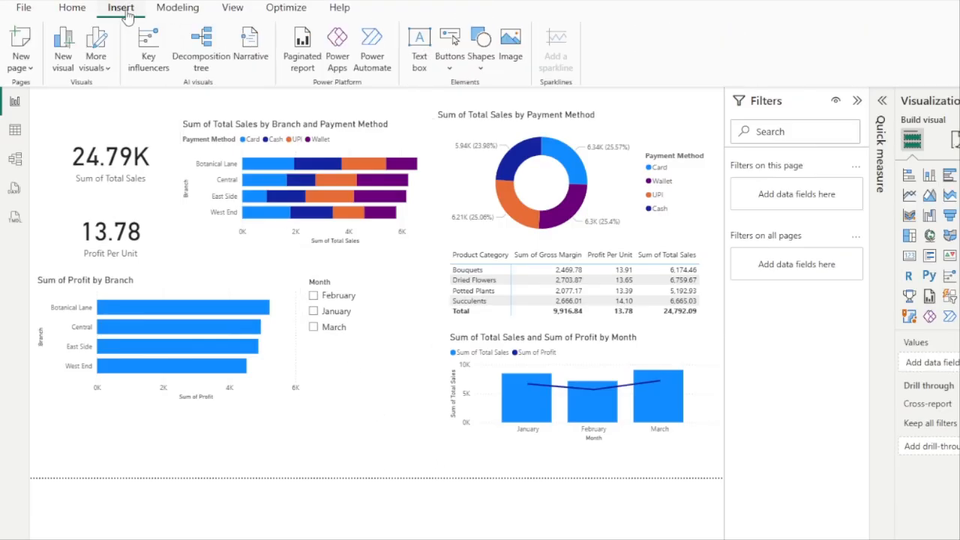
pyautogui.click(482, 60)
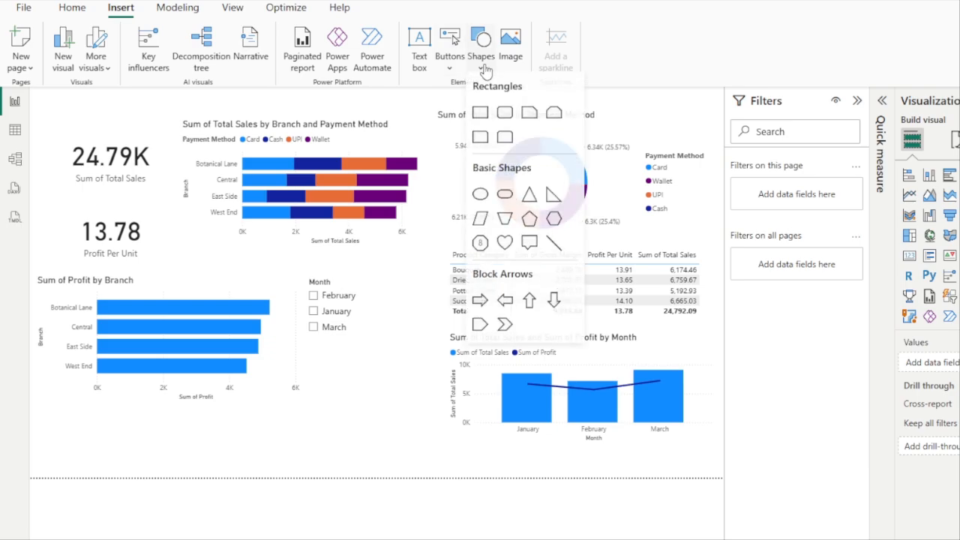
pyautogui.click(504, 118)
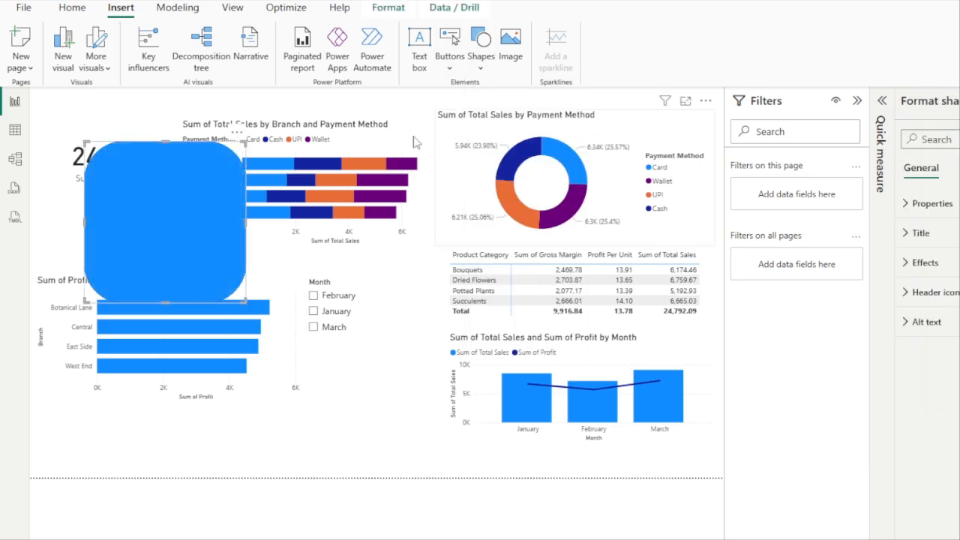
pyautogui.moveTo(177, 183); pyautogui.dragTo(389, 129)
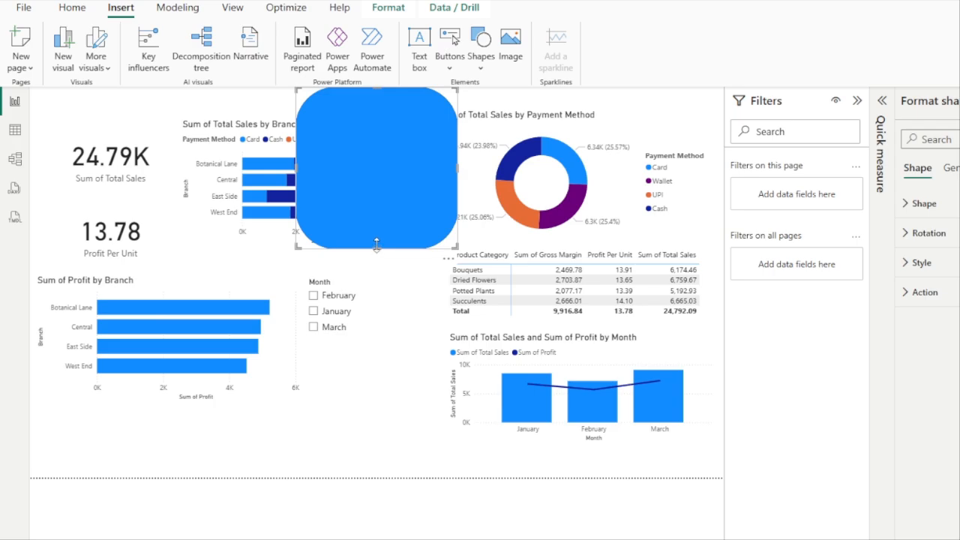
# Step: Flatten and widen the rounded rectangle into a header banner centered along the page's upper edge
pyautogui.moveTo(377, 248); pyautogui.dragTo(393, 129)
pyautogui.moveTo(296, 108); pyautogui.dragTo(88, 109)
pyautogui.moveTo(456, 108); pyautogui.dragTo(664, 109)
pyautogui.moveTo(337, 98); pyautogui.dragTo(369, 101)
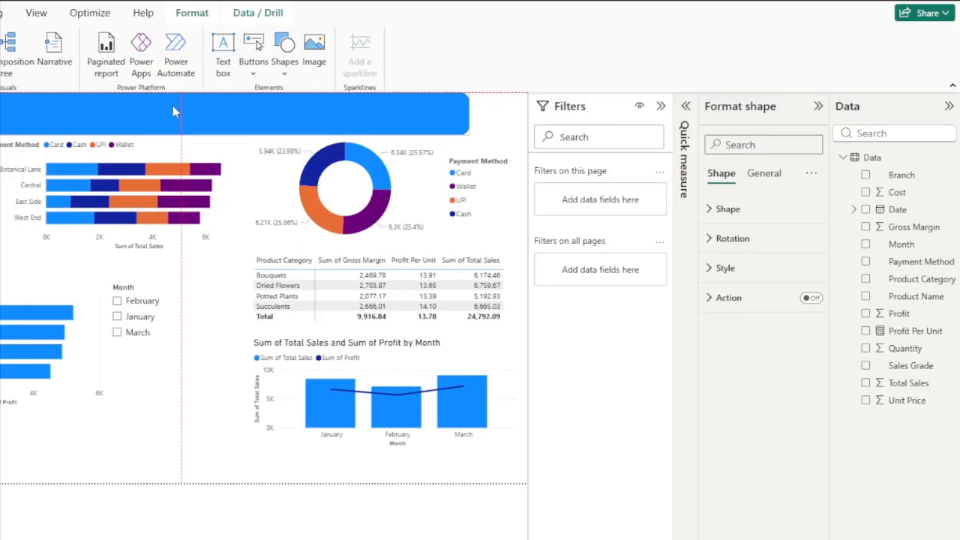
pyautogui.moveTo(172, 107); pyautogui.dragTo(172, 107)
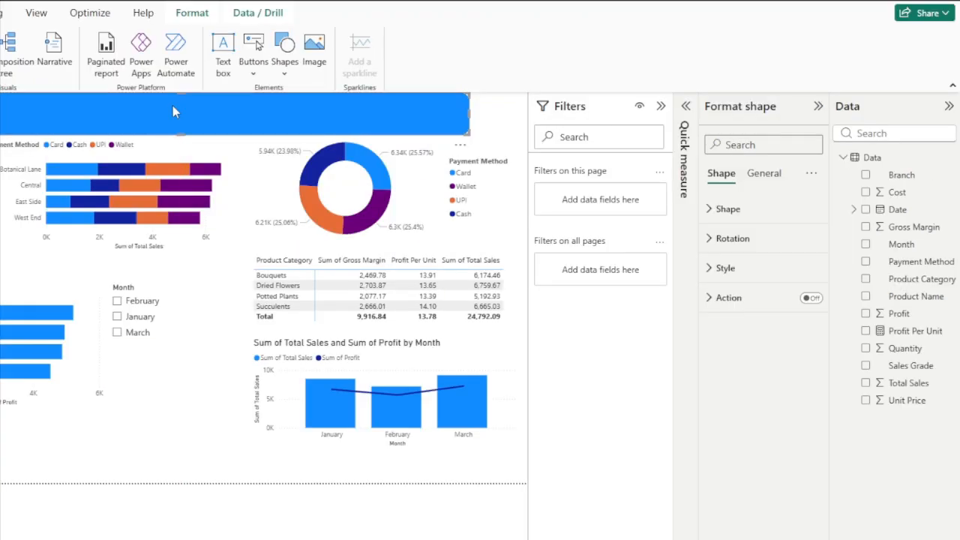
# Step: Turn on the banner shape's title, enter "Q1 SALES" as its text, and set its font size to 40
pyautogui.click(764, 174)
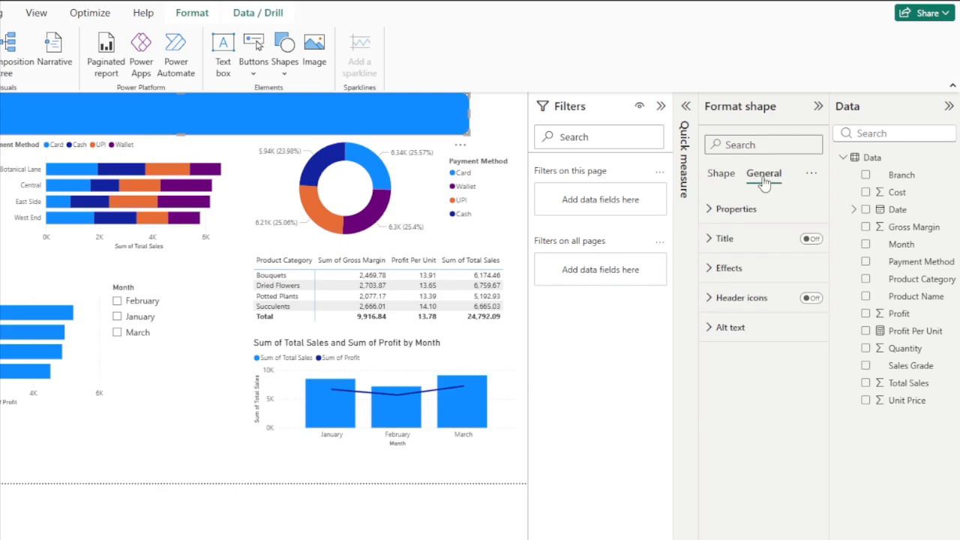
pyautogui.click(811, 239)
pyautogui.click(722, 240)
pyautogui.click(741, 310)
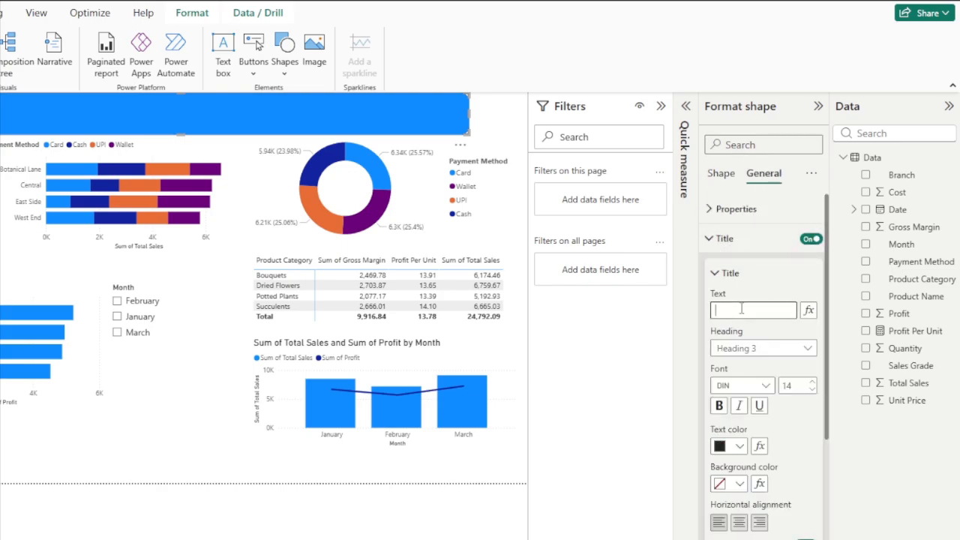
pyautogui.write('Q1 SALES')
pyautogui.click(788, 385)
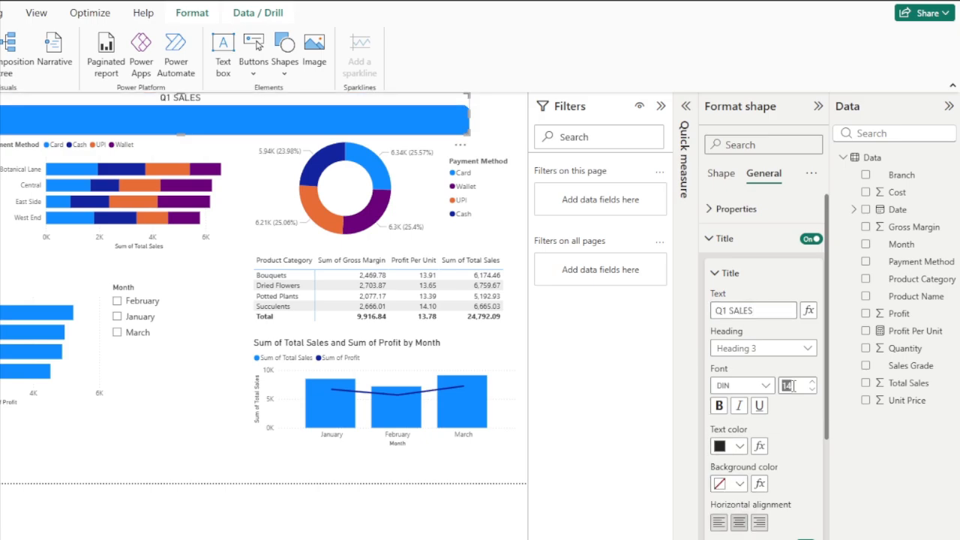
pyautogui.write('40')
# Step: Set the banner shape's fill color to white and turn off its border
pyautogui.click(721, 174)
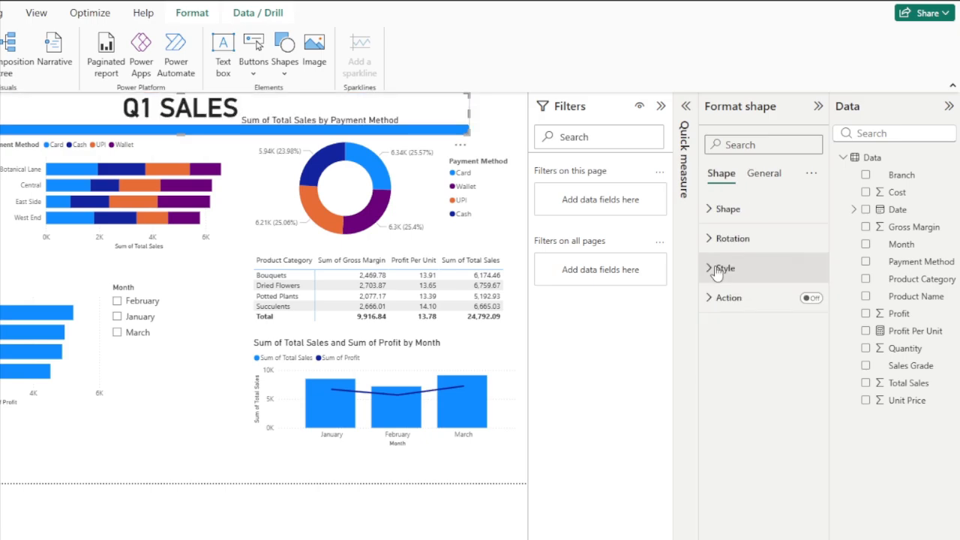
pyautogui.click(716, 269)
pyautogui.click(733, 341)
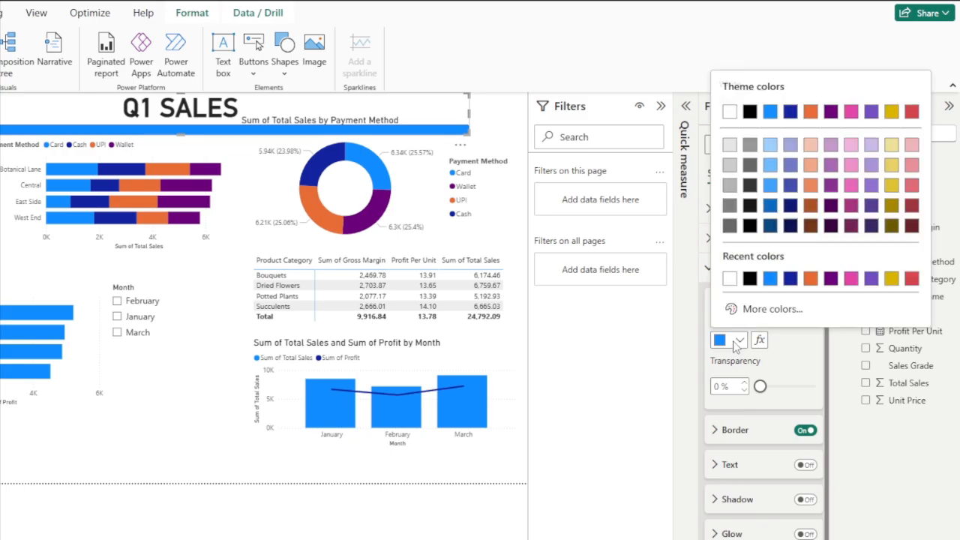
pyautogui.click(731, 280)
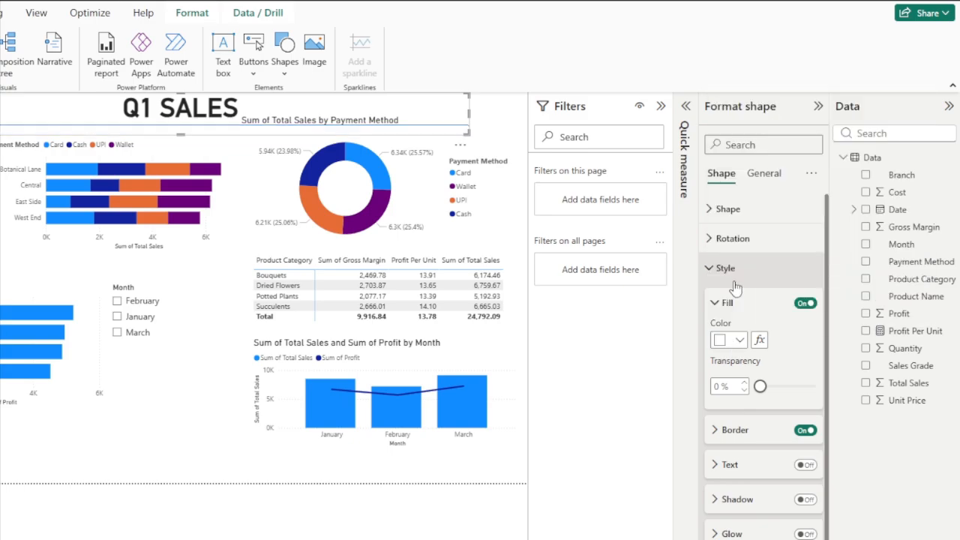
pyautogui.click(805, 429)
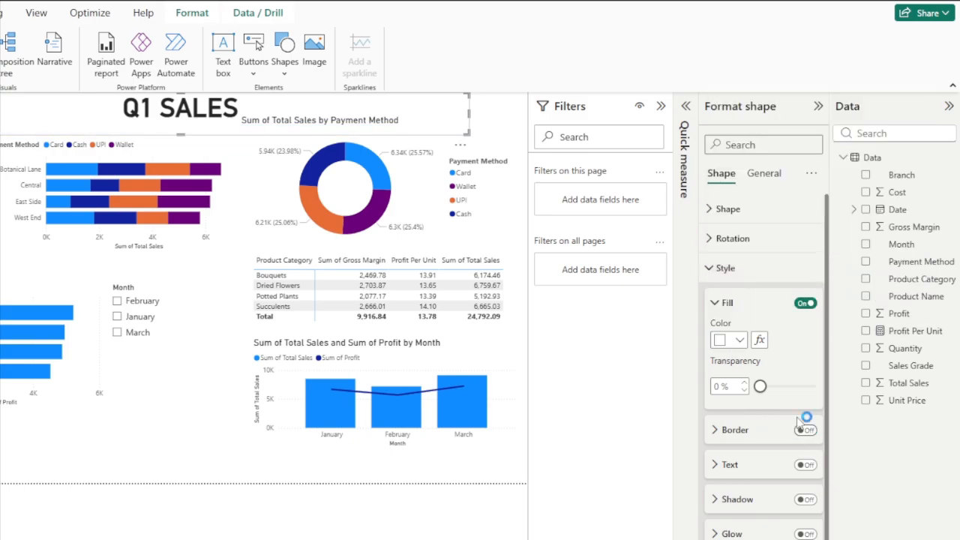
pyautogui.click(818, 107)
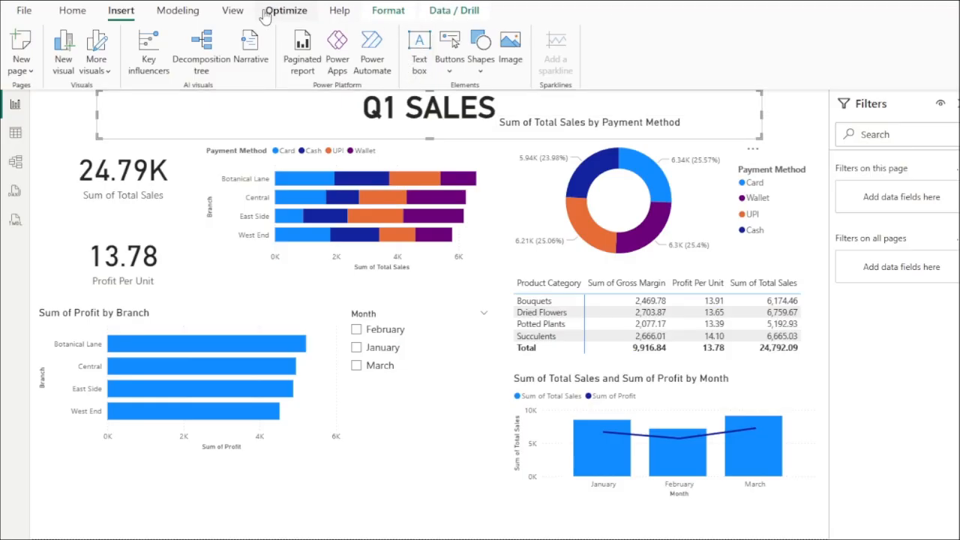
# Step: Apply the blue Storm theme to the report
pyautogui.click(232, 12)
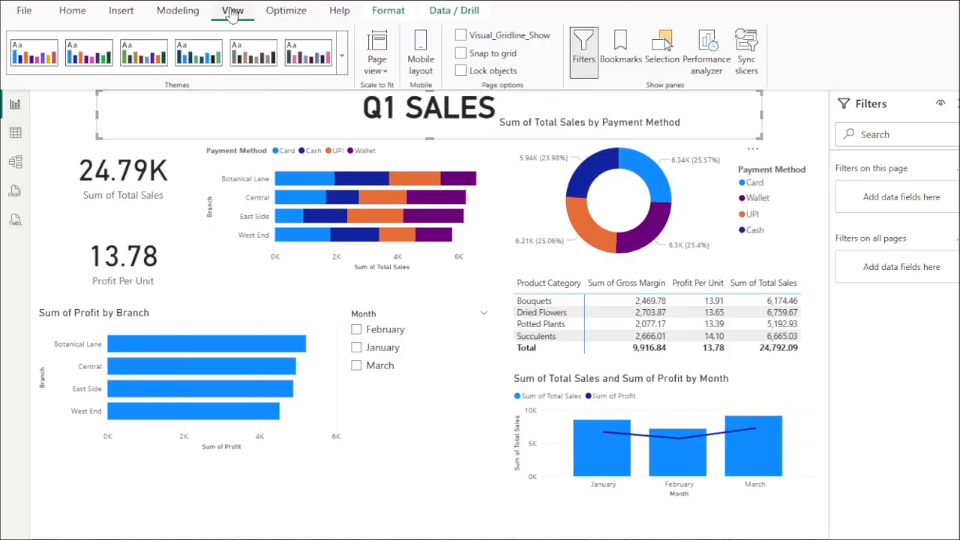
pyautogui.click(341, 66)
pyautogui.scroll(-2, 308, 270)
pyautogui.click(180, 435)
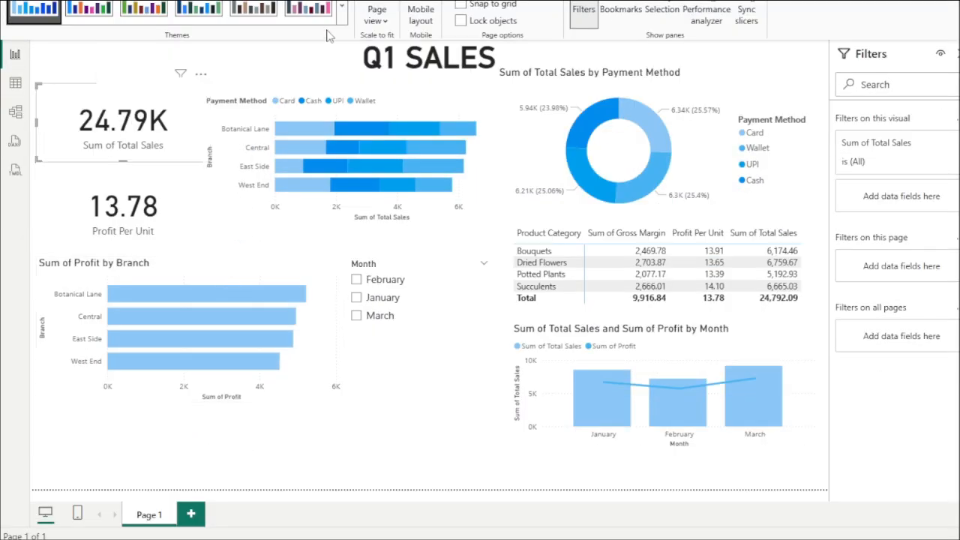
# Step: Examine the current theme's customization options and the Color 1 palette without applying any changes
pyautogui.click(340, 20)
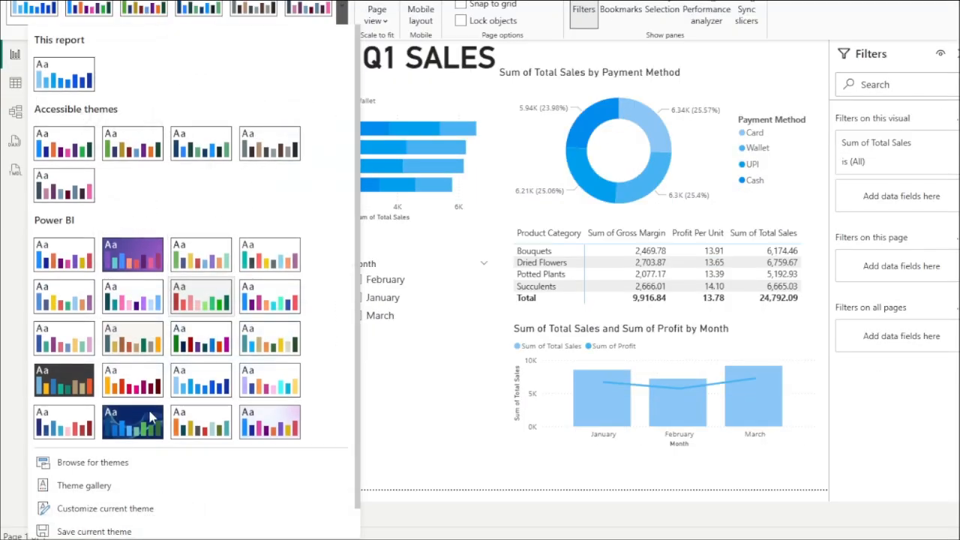
pyautogui.click(129, 510)
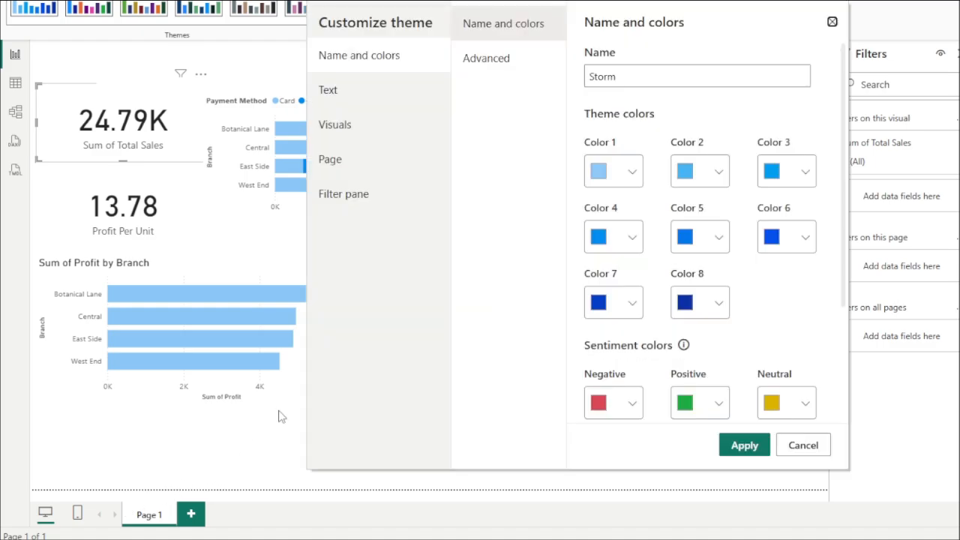
pyautogui.click(632, 174)
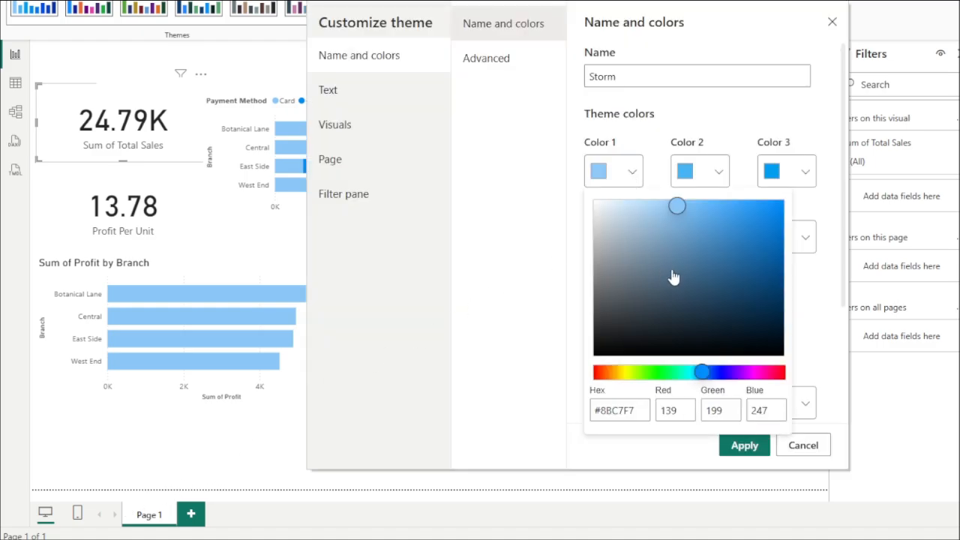
pyautogui.click(773, 107)
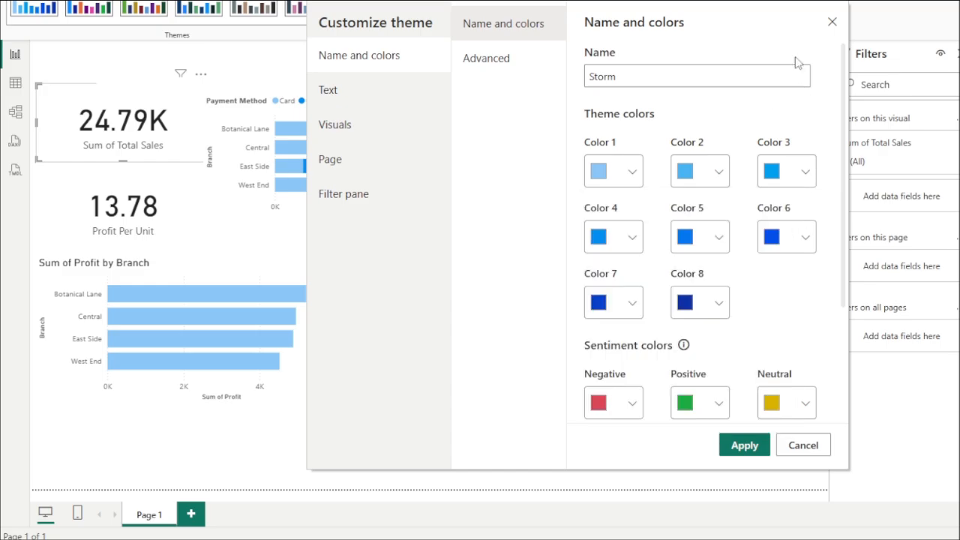
pyautogui.click(833, 23)
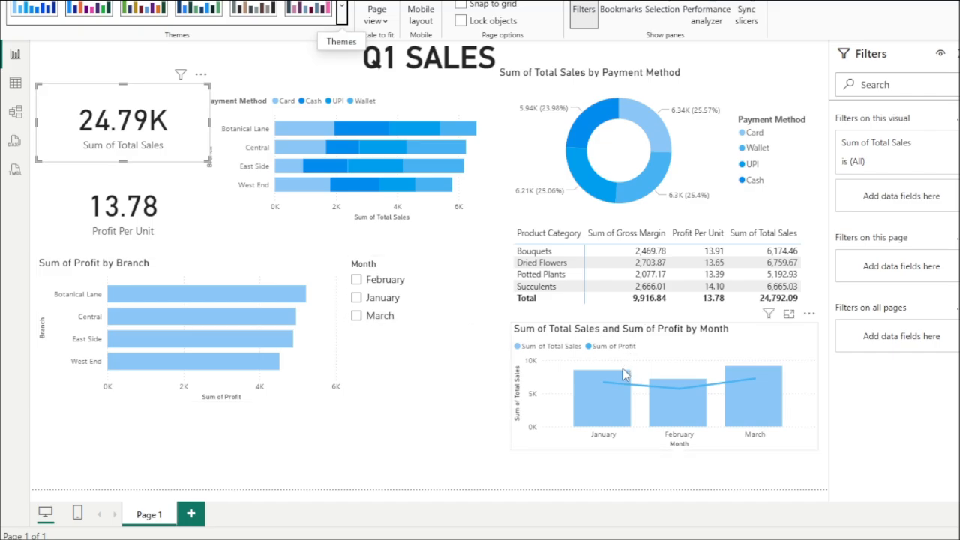
pyautogui.click(202, 272)
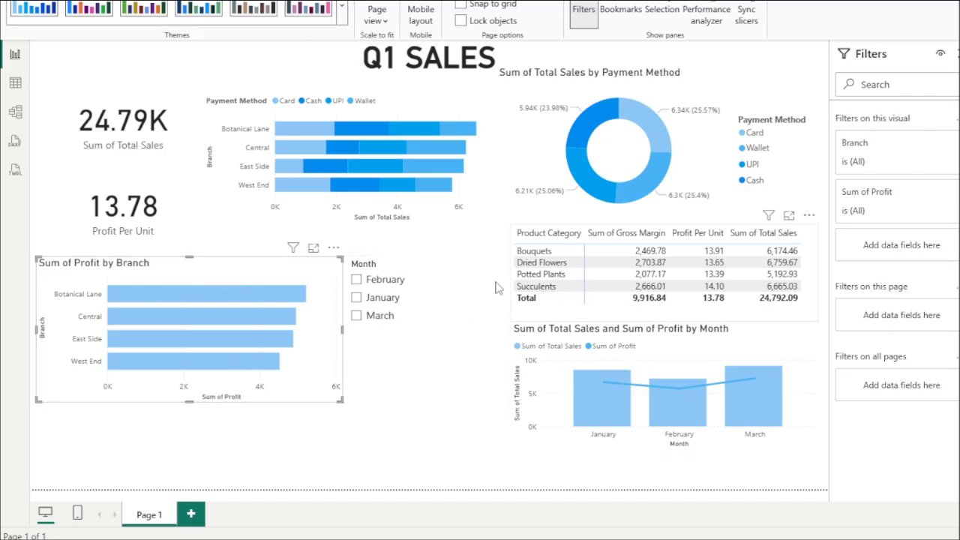
pyautogui.click(340, 12)
pyautogui.scroll(-1, 203, 457)
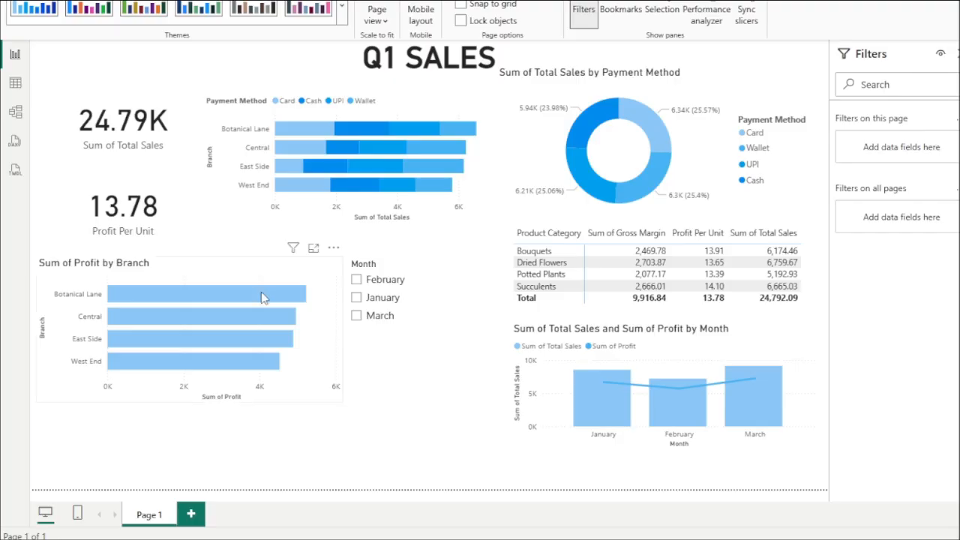
# Step: Move the profit by branch chart and the monthly combo chart to the page's lower edge, and make the combo chart taller
pyautogui.click(251, 279)
pyautogui.moveTo(248, 280); pyautogui.dragTo(232, 357)
pyautogui.moveTo(713, 346); pyautogui.dragTo(714, 382)
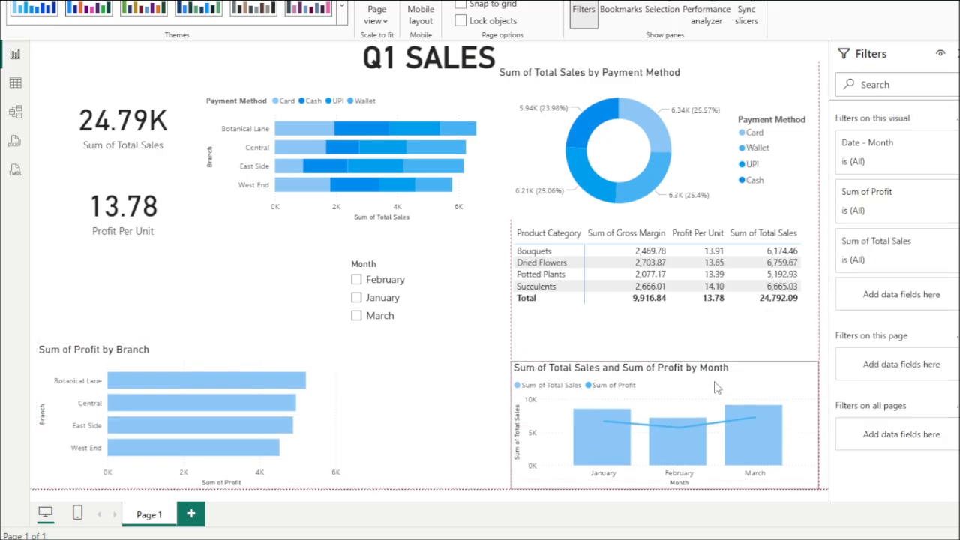
pyautogui.moveTo(665, 361); pyautogui.dragTo(665, 344)
pyautogui.moveTo(679, 401); pyautogui.dragTo(684, 401)
# Step: Shift the product category matrix and the donut chart slightly down, and narrow the donut chart from its left edge
pyautogui.moveTo(682, 313); pyautogui.dragTo(693, 329)
pyautogui.moveTo(728, 206); pyautogui.dragTo(733, 217)
pyautogui.moveTo(502, 156); pyautogui.dragTo(516, 156)
# Step: Shrink the Month slicer around its three options and place it beside the product category matrix
pyautogui.click(414, 327)
pyautogui.moveTo(421, 404); pyautogui.dragTo(421, 337)
pyautogui.moveTo(495, 296); pyautogui.dragTo(429, 296)
pyautogui.moveTo(412, 335); pyautogui.dragTo(455, 303)
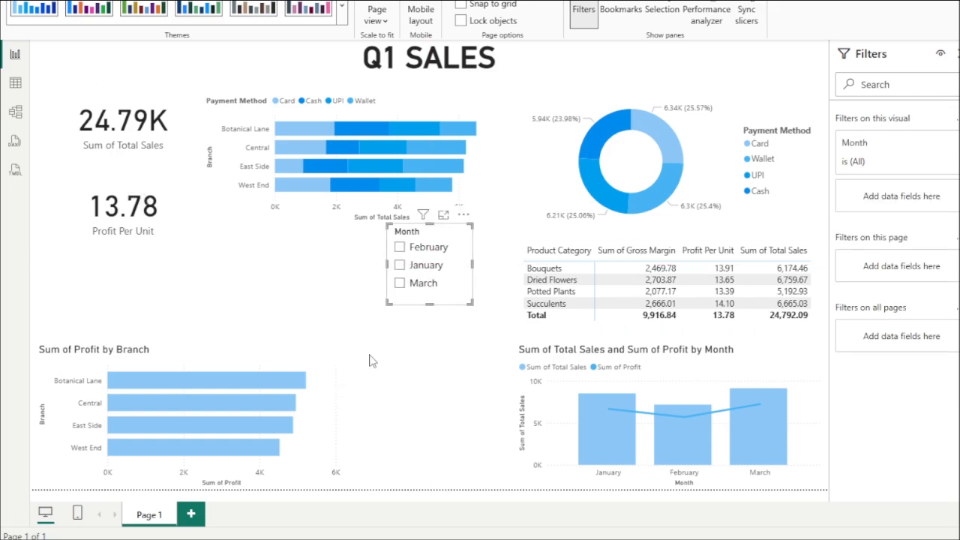
# Step: Widen the combo, profit by branch and donut charts to fill the empty space beside them
pyautogui.click(534, 417)
pyautogui.moveTo(516, 417); pyautogui.dragTo(425, 419)
pyautogui.click(286, 405)
pyautogui.moveTo(345, 420); pyautogui.dragTo(425, 425)
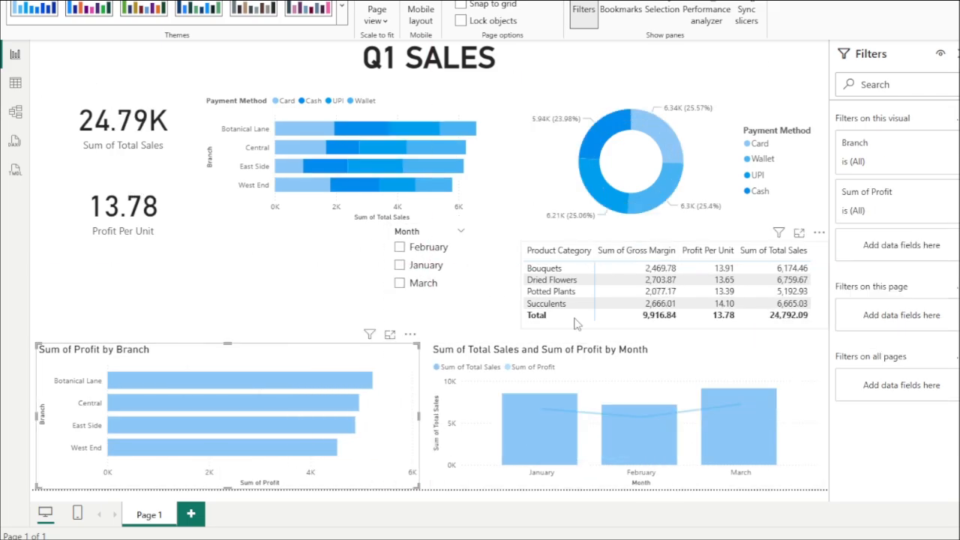
pyautogui.click(660, 144)
pyautogui.moveTo(518, 167); pyautogui.dragTo(423, 166)
# Step: Place the Profit Per Unit card beside the Total Sales card and the stacked bar chart below them, widened toward the slicer
pyautogui.moveTo(386, 110); pyautogui.dragTo(211, 251)
pyautogui.moveTo(96, 186); pyautogui.dragTo(258, 98)
pyautogui.moveTo(225, 252); pyautogui.dragTo(229, 213)
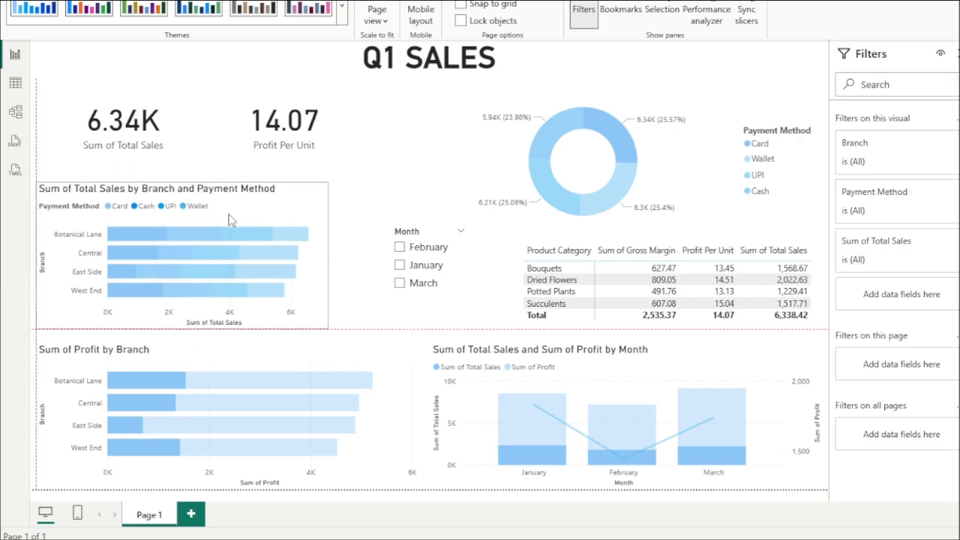
pyautogui.moveTo(323, 258); pyautogui.dragTo(381, 260)
# Step: Shorten both KPI cards from their upper edges and move the Q1 SALES title slightly down
pyautogui.click(123, 131)
pyautogui.moveTo(123, 78); pyautogui.dragTo(123, 90)
pyautogui.click(285, 124)
pyautogui.moveTo(284, 78); pyautogui.dragTo(284, 90)
pyautogui.click(410, 175)
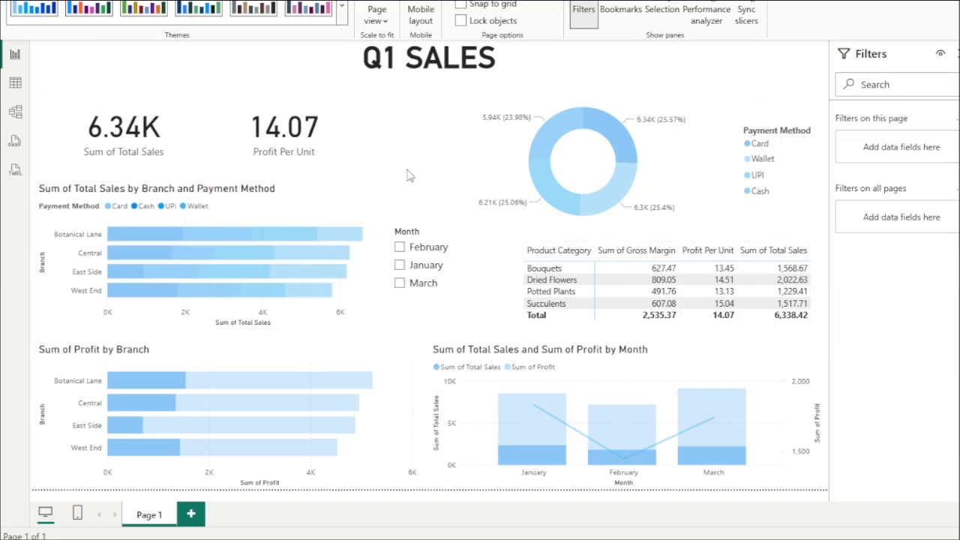
pyautogui.moveTo(429, 59); pyautogui.dragTo(430, 77)
# Step: Clear the donut chart's highlight, shorten the chart from its upper edge, and nudge both KPI cards up and closer together
pyautogui.click(627, 142)
pyautogui.moveTo(622, 80); pyautogui.dragTo(622, 111)
pyautogui.click(480, 296)
pyautogui.moveTo(129, 150); pyautogui.dragTo(129, 143)
pyautogui.moveTo(283, 145); pyautogui.dragTo(268, 139)
# Step: Copy the stacked bar chart of sales by branch and payment method onto a new report page
pyautogui.click(248, 197)
pyautogui.click(62, 2)
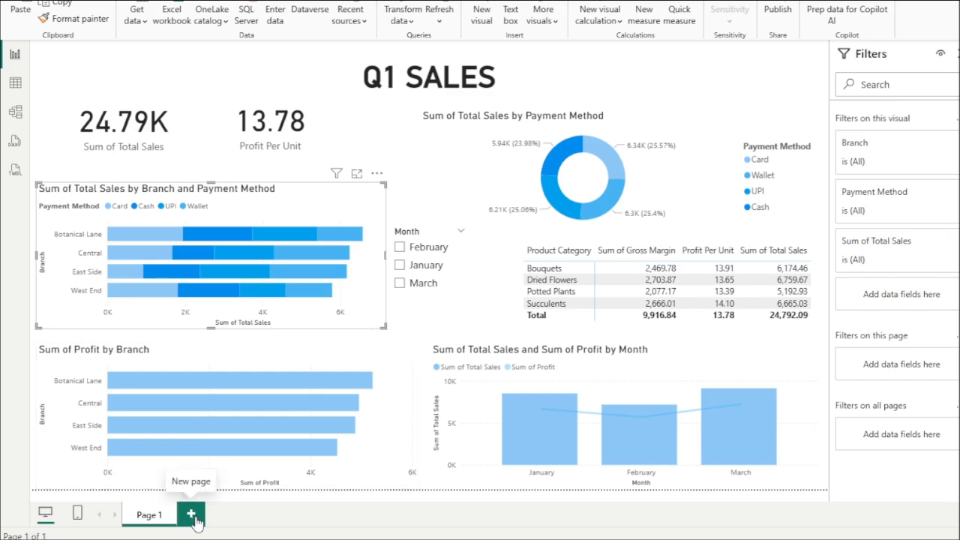
pyautogui.click(192, 513)
pyautogui.click(27, 21)
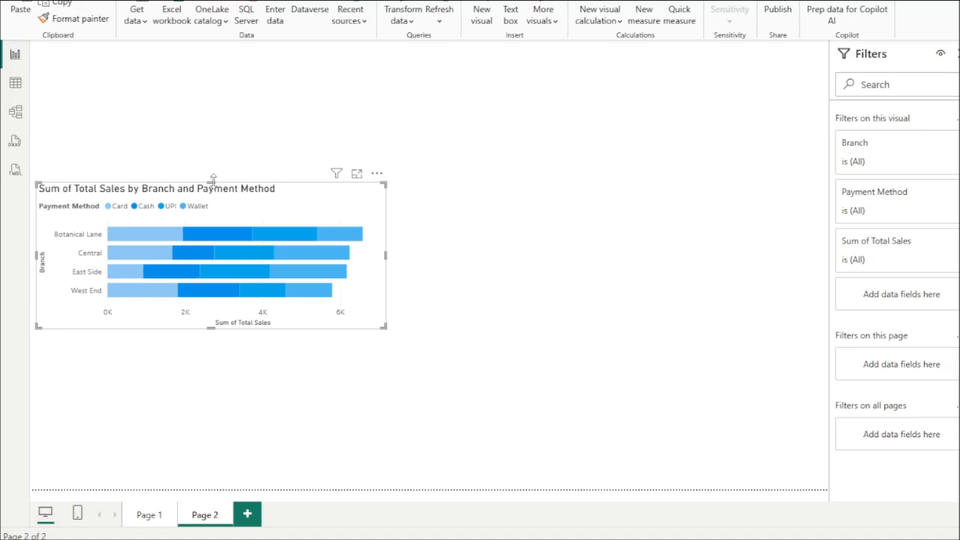
# Step: Enlarge the copied stacked bar chart to fill the whole of Page 2
pyautogui.moveTo(213, 181); pyautogui.dragTo(213, 42)
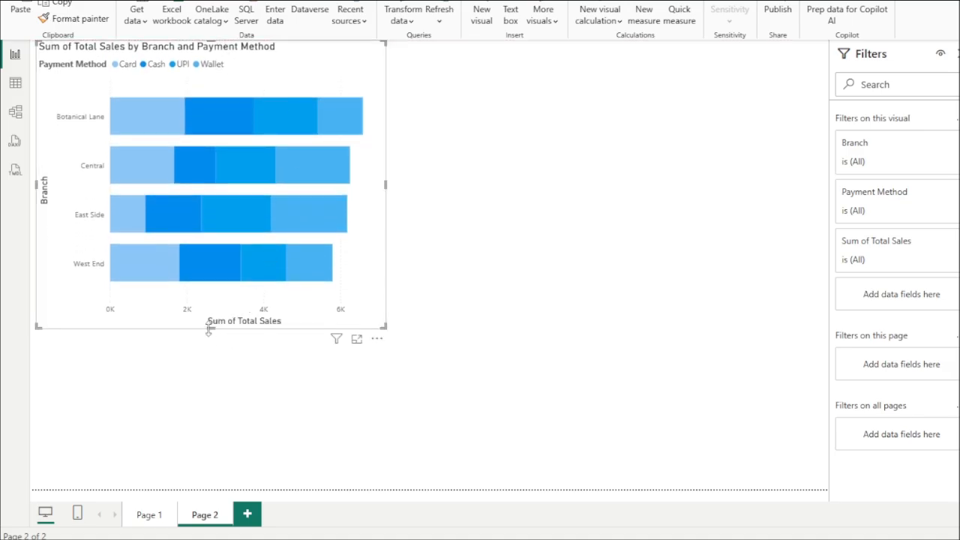
pyautogui.moveTo(209, 328); pyautogui.dragTo(208, 487)
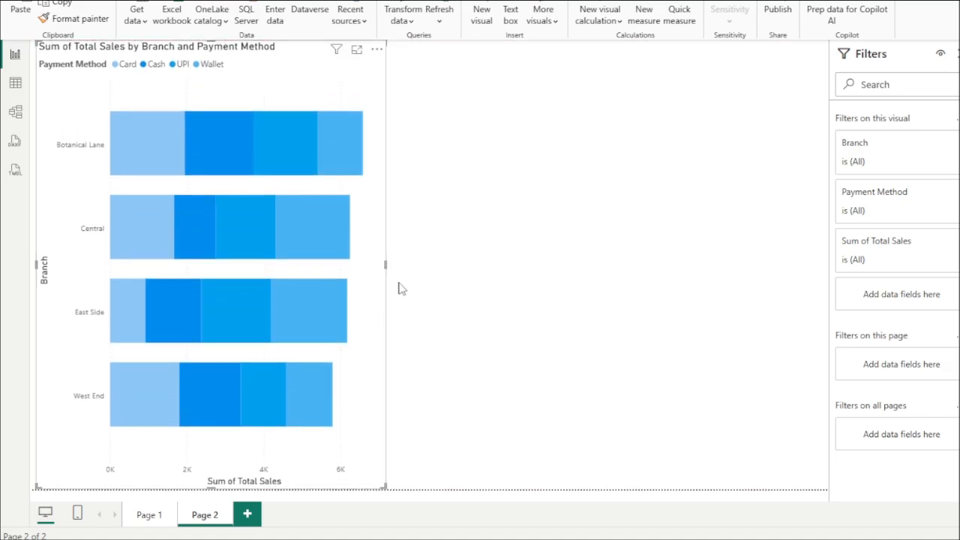
pyautogui.moveTo(386, 265); pyautogui.dragTo(791, 272)
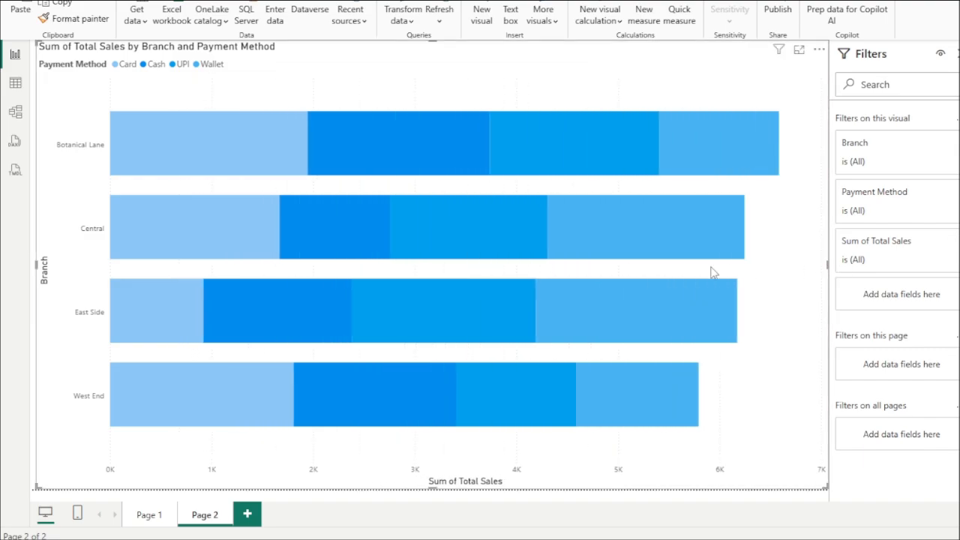
pyautogui.moveTo(495, 339)
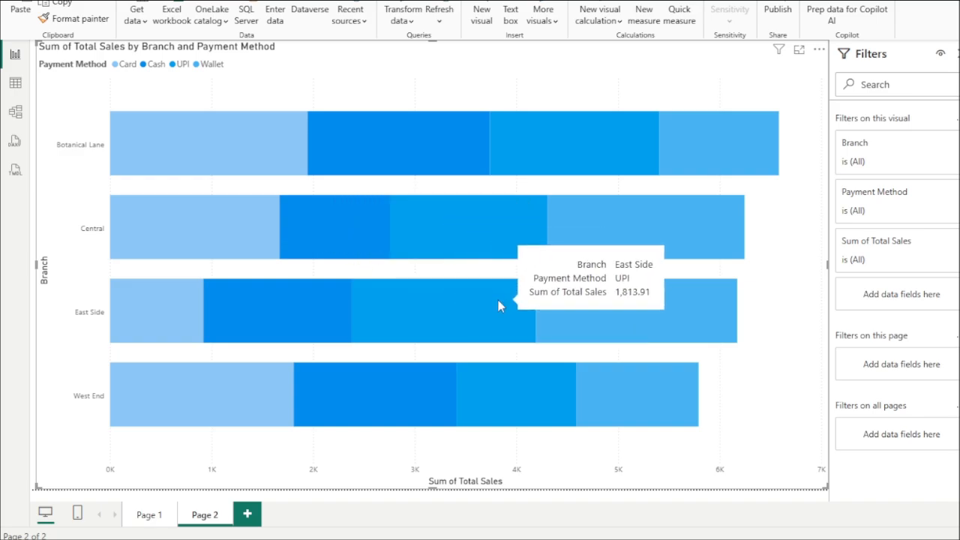
pyautogui.moveTo(614, 392)
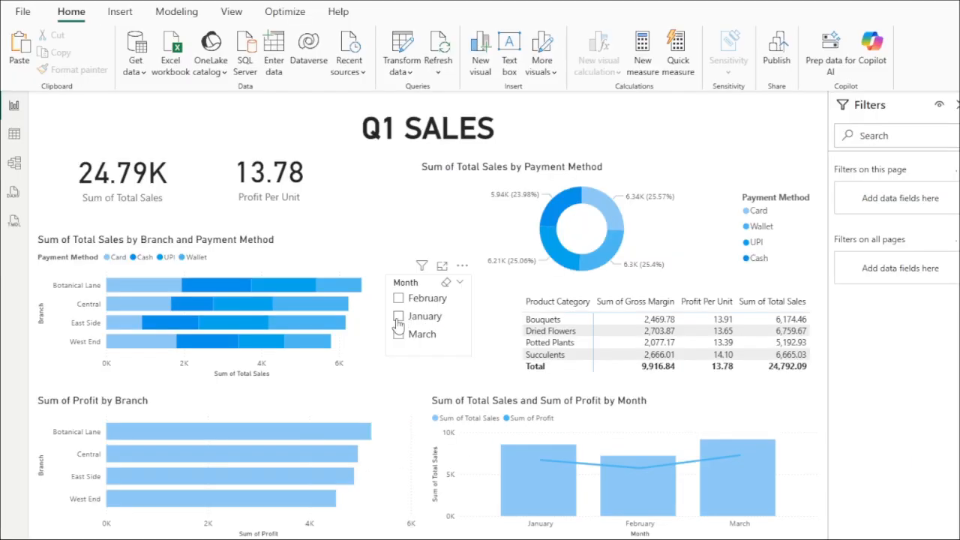
# Step: Test the Month slicer on Page 1 by filtering the report to January, and clear the selection
pyautogui.click(398, 318)
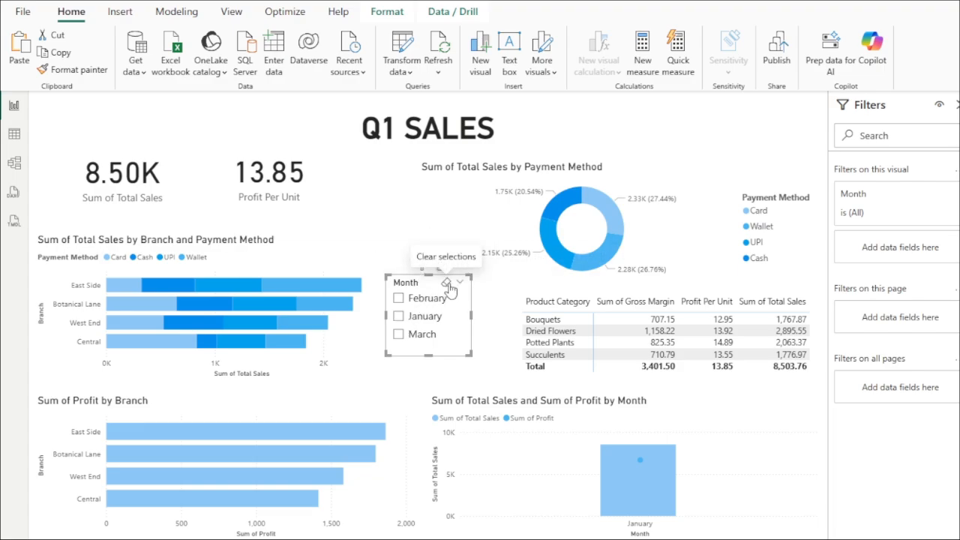
pyautogui.click(422, 267)
pyautogui.moveTo(606, 217)
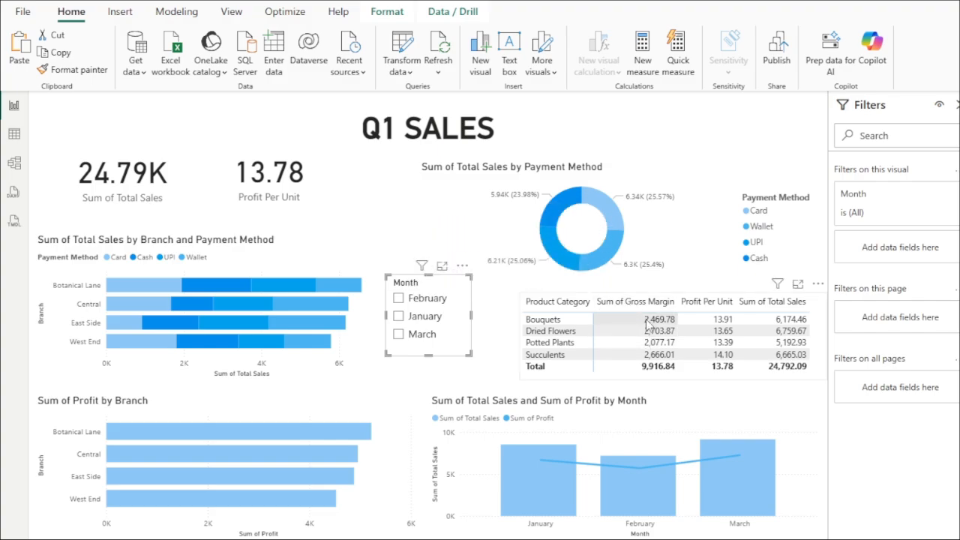
pyautogui.moveTo(603, 465)
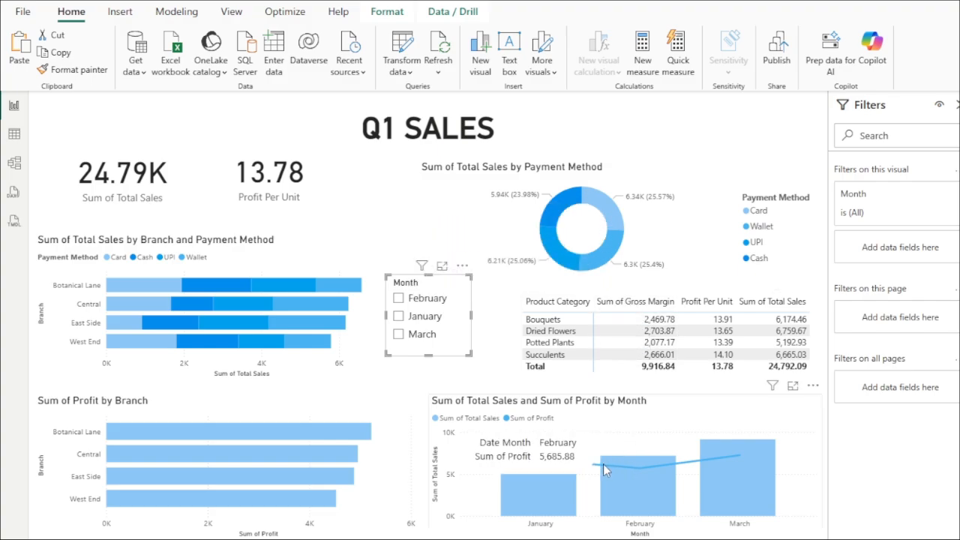